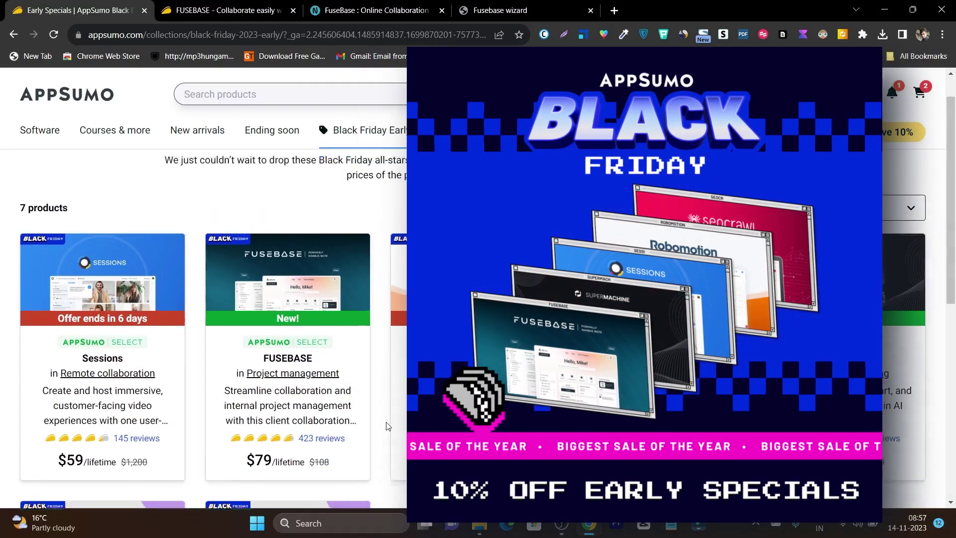
- Scroll past the Black Friday early specials on the AppSumo collection page
scroll(376, 344, down, 1)
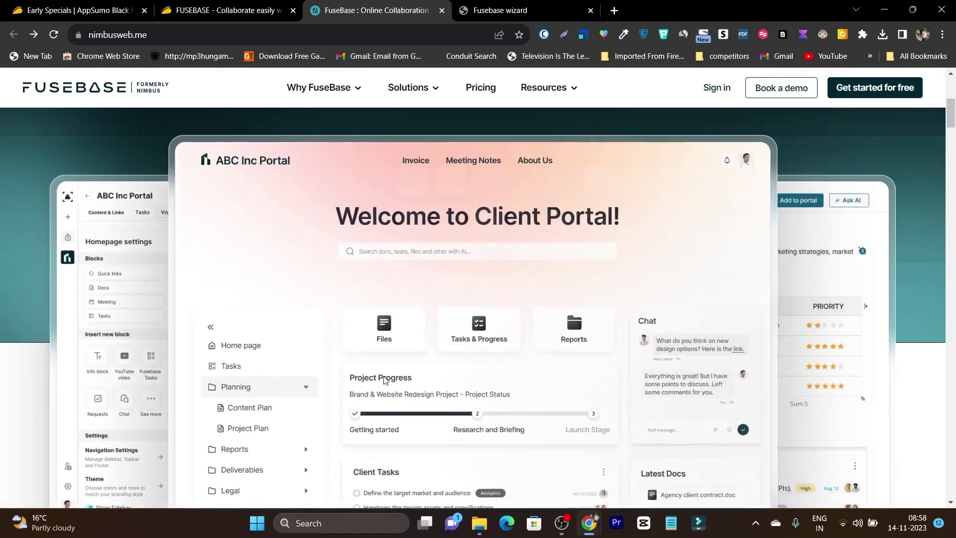
scroll(385, 381, down, 3)
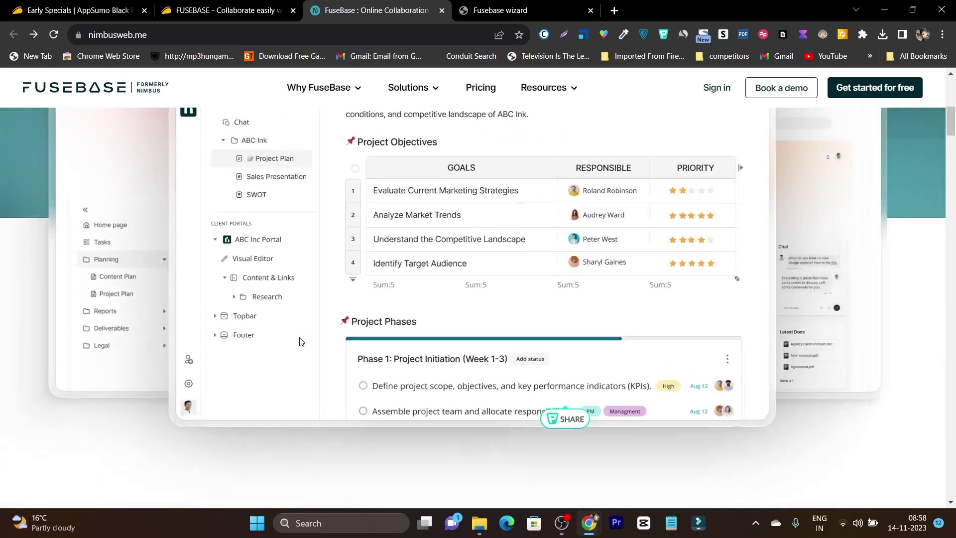
scroll(506, 338, up, 1)
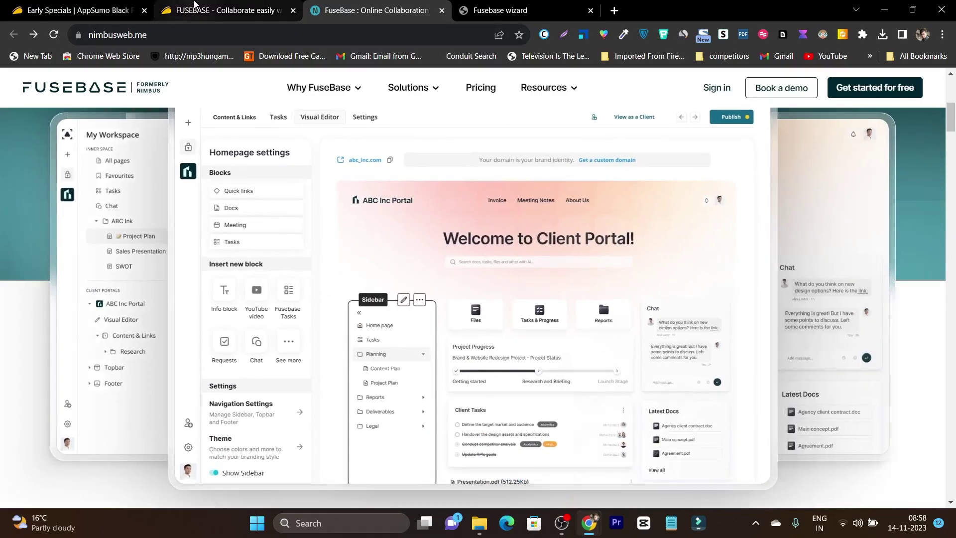
- Read through the AppSumo FUSEBASE lifetime deal article after dismissing the account dropdown
click(202, 9)
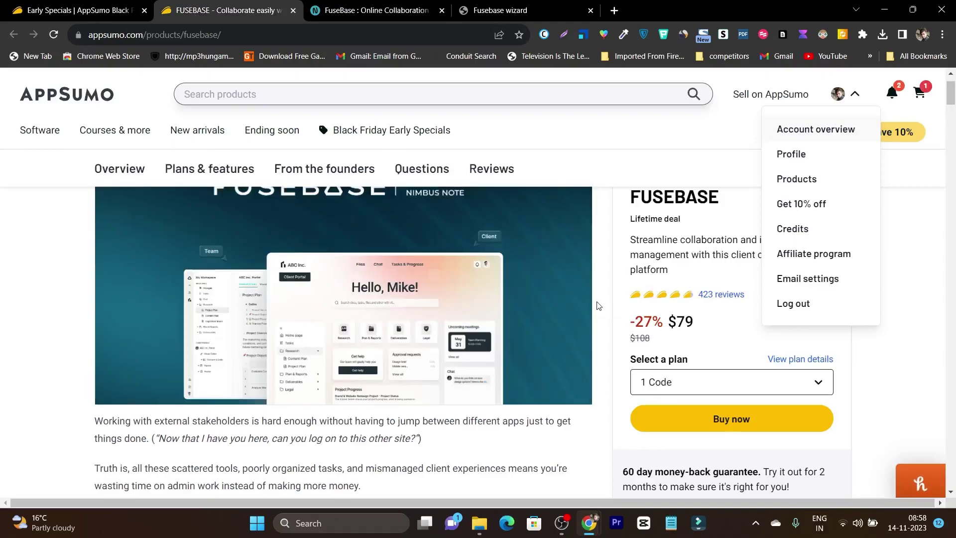
scroll(598, 306, up, 1)
click(599, 297)
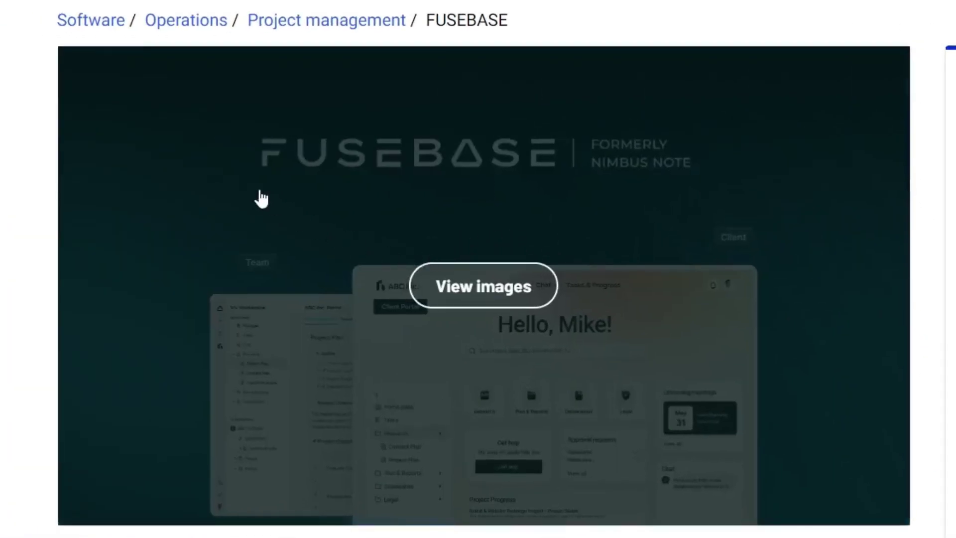
scroll(259, 199, down, 10)
scroll(495, 228, down, 10)
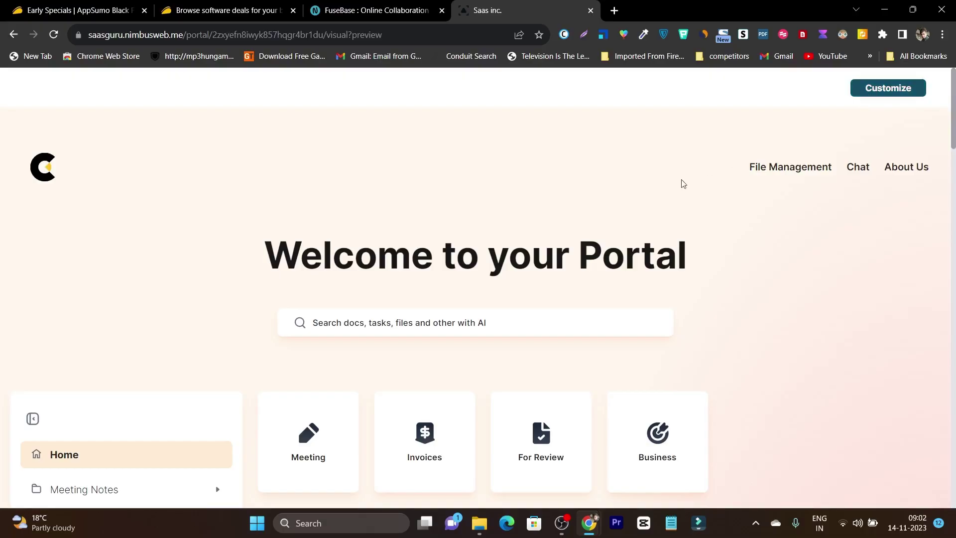
scroll(485, 241, down, 5)
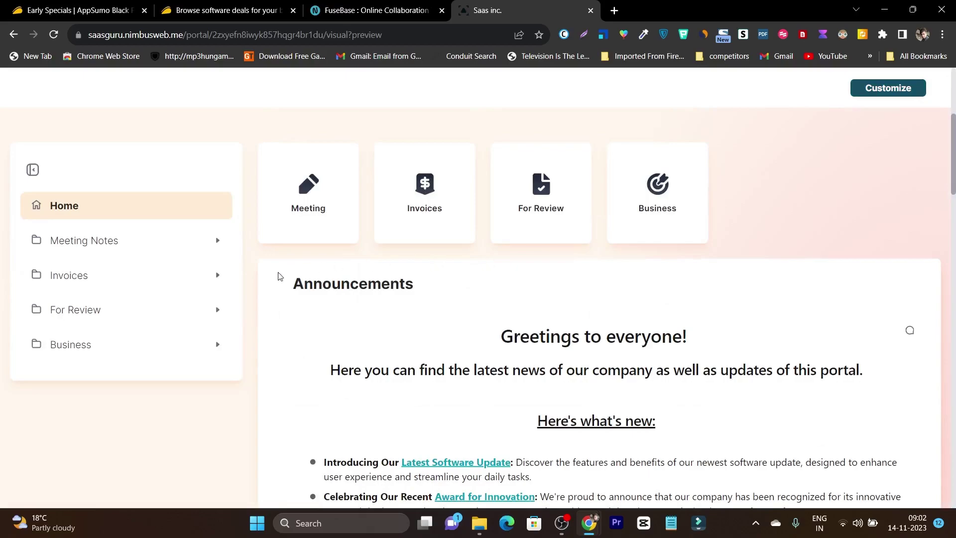
- Open the portal in the Visual editor and select 'your' in the welcome heading
scroll(816, 219, up, 5)
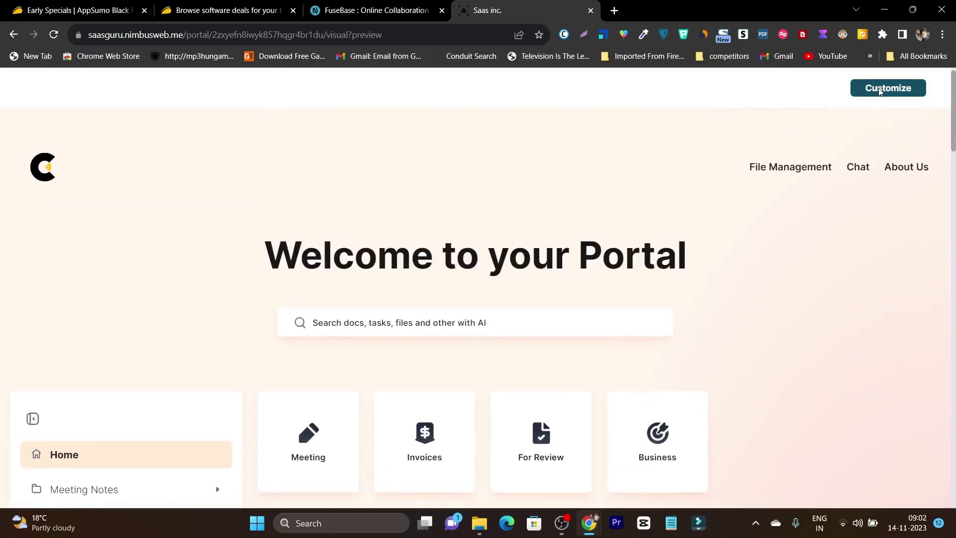
click(897, 93)
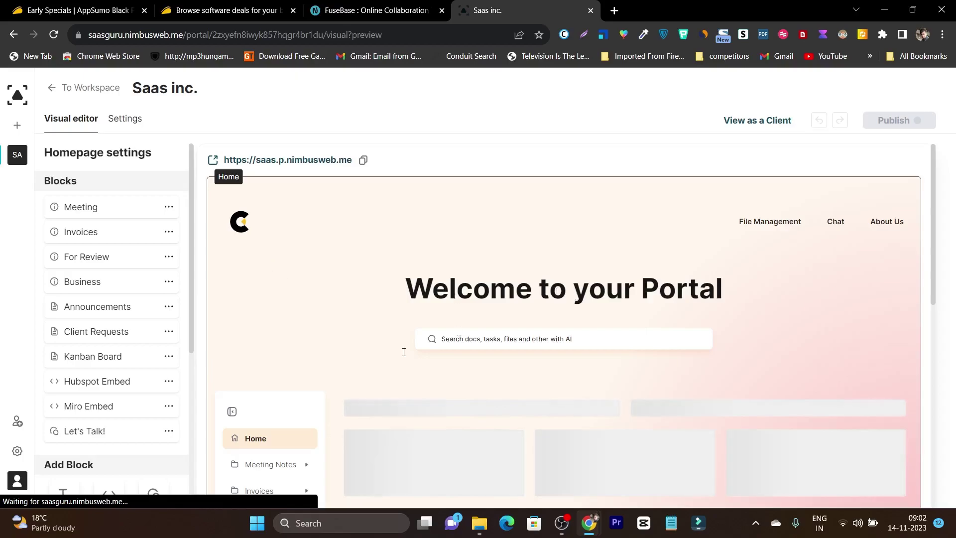
scroll(349, 338, down, 4)
scroll(506, 301, up, 4)
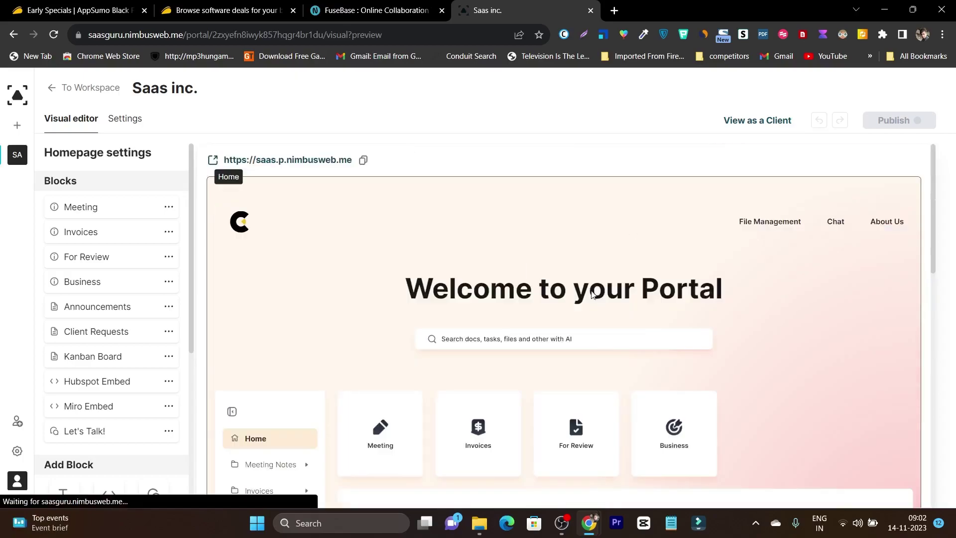
double_click(630, 288)
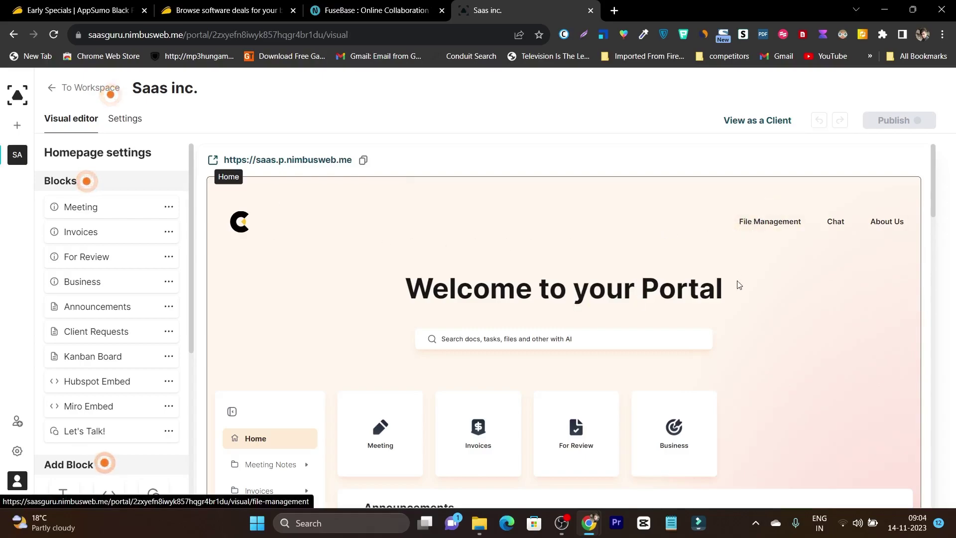
scroll(697, 299, down, 3)
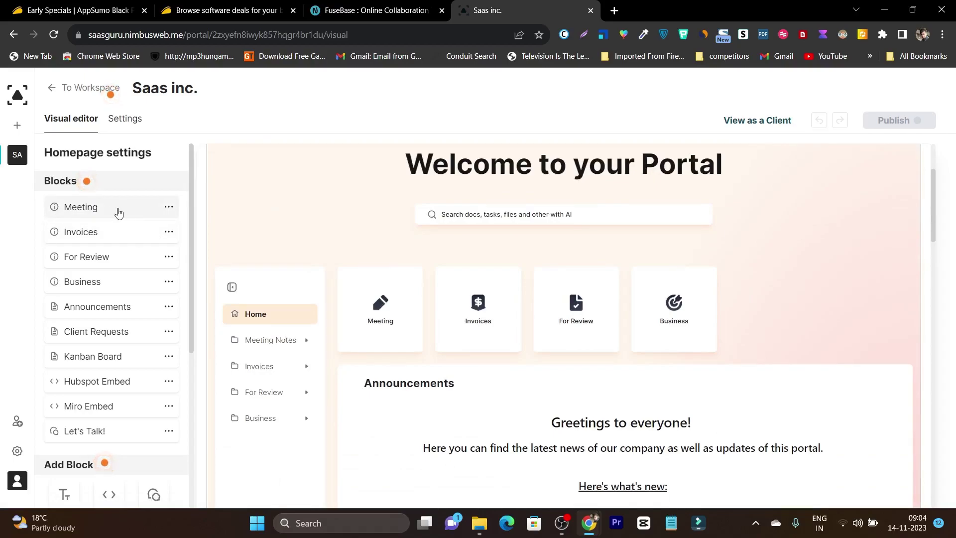
scroll(120, 224, down, 2)
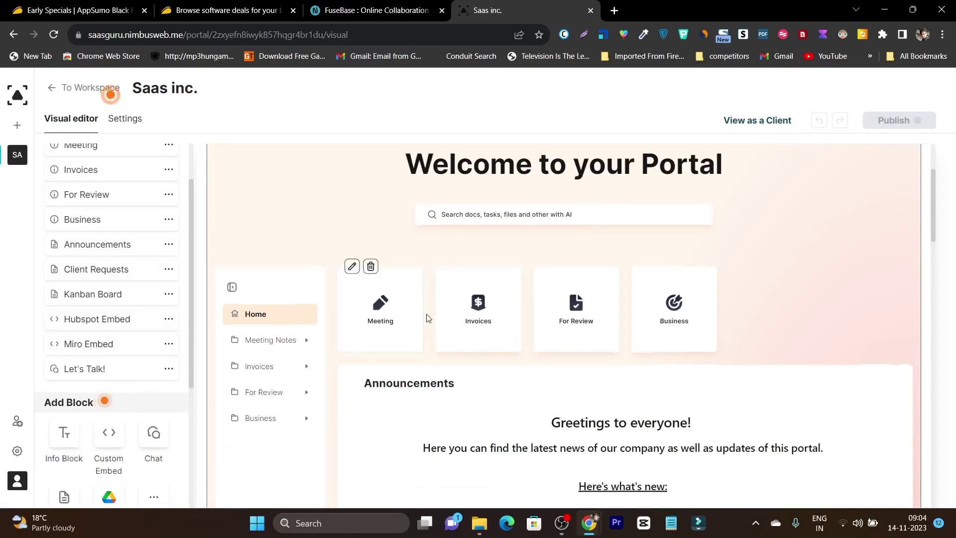
scroll(398, 323, up, 3)
scroll(147, 287, up, 2)
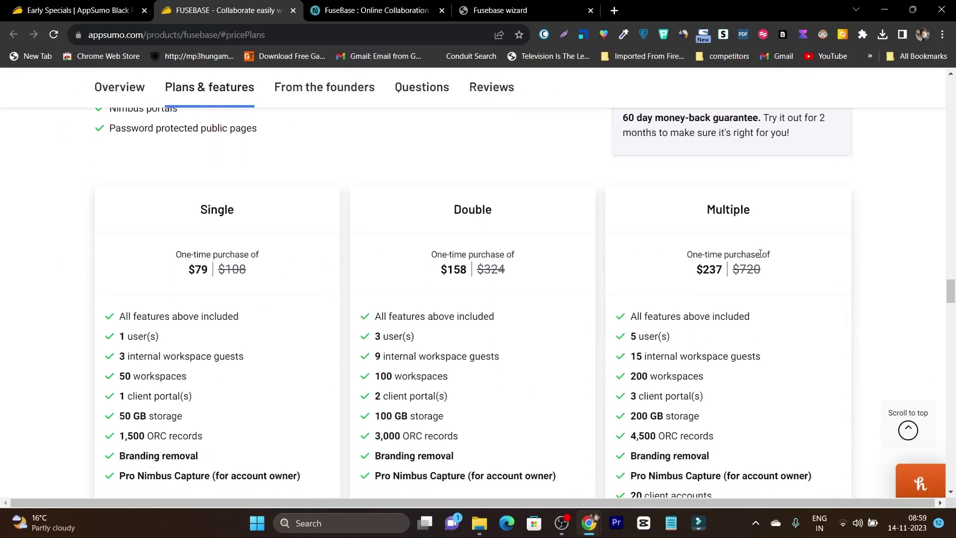
- Compare the Single $79, Double $158 and Multiple $237 plans, then buy the 1 Code deal
scroll(426, 311, down, 3)
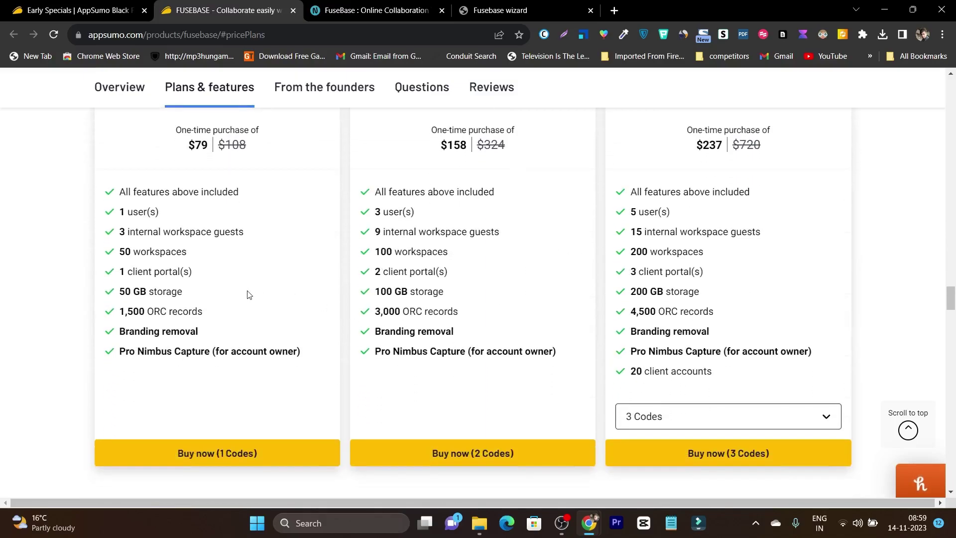
scroll(187, 290, up, 1)
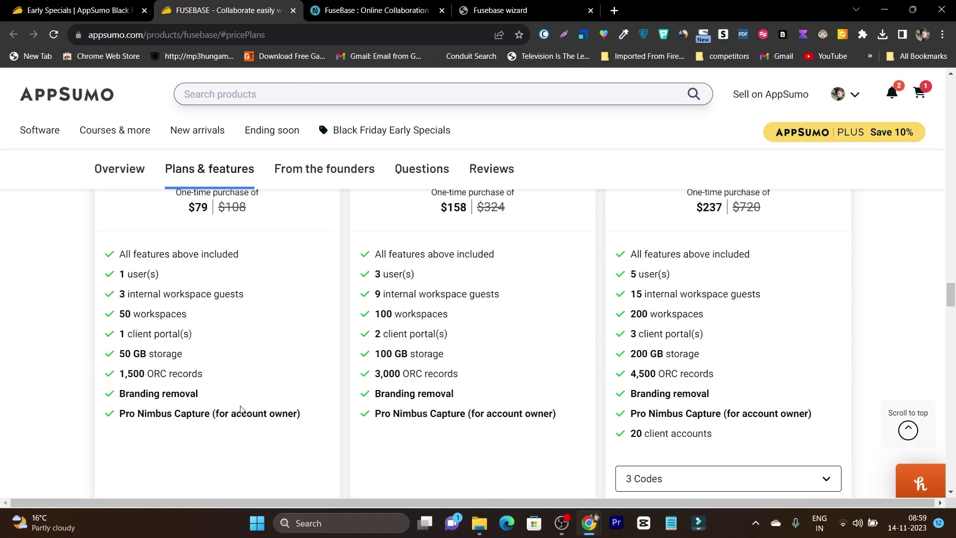
scroll(535, 318, up, 2)
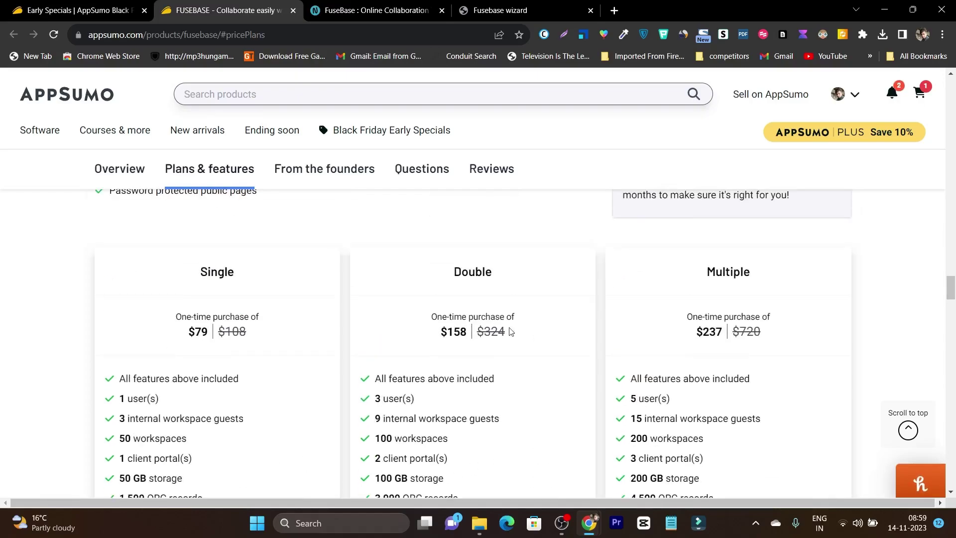
scroll(760, 306, down, 3)
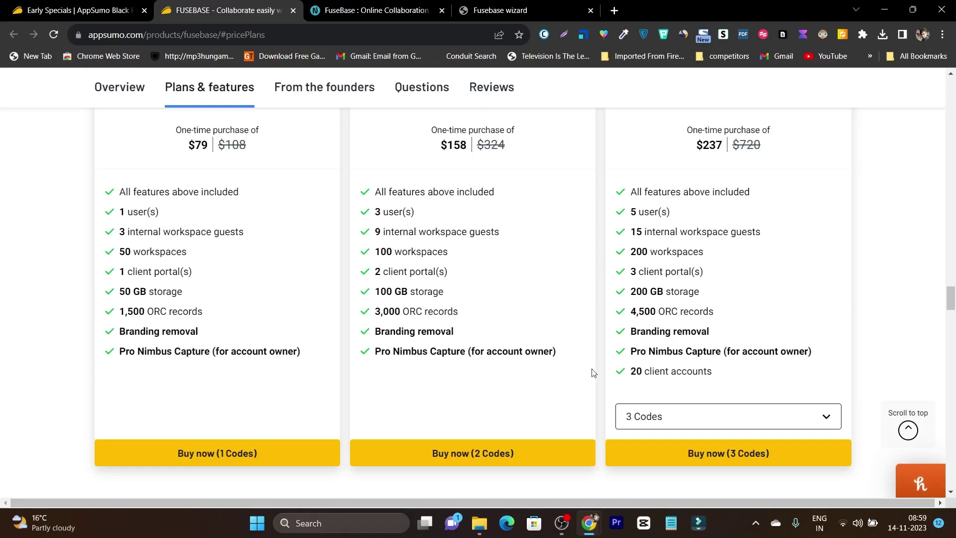
scroll(549, 349, up, 8)
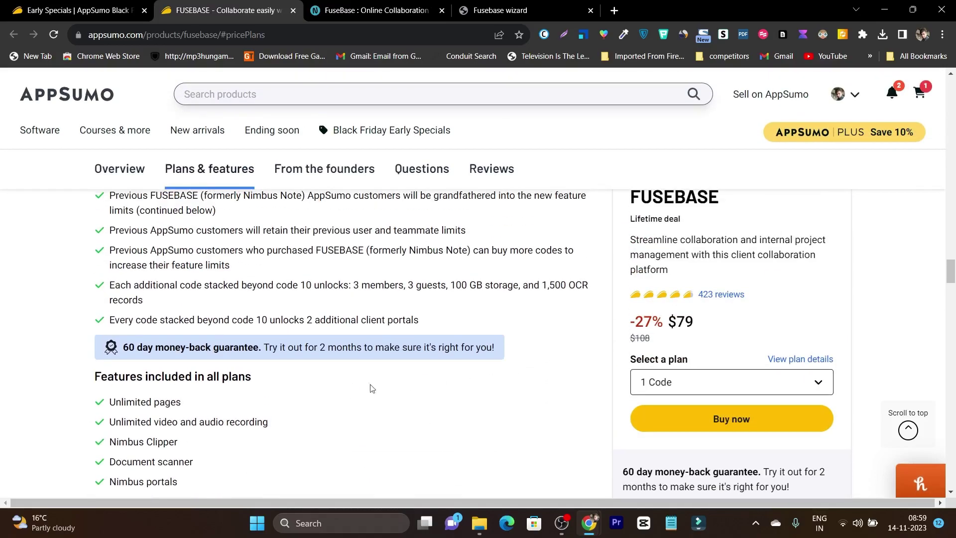
scroll(284, 403, down, 1)
scroll(284, 404, down, 2)
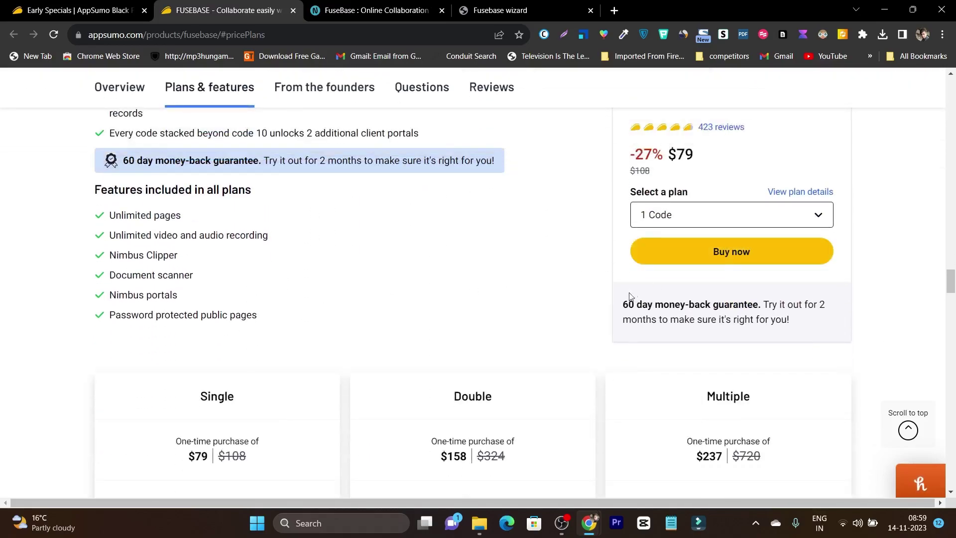
drag(622, 305, 802, 320)
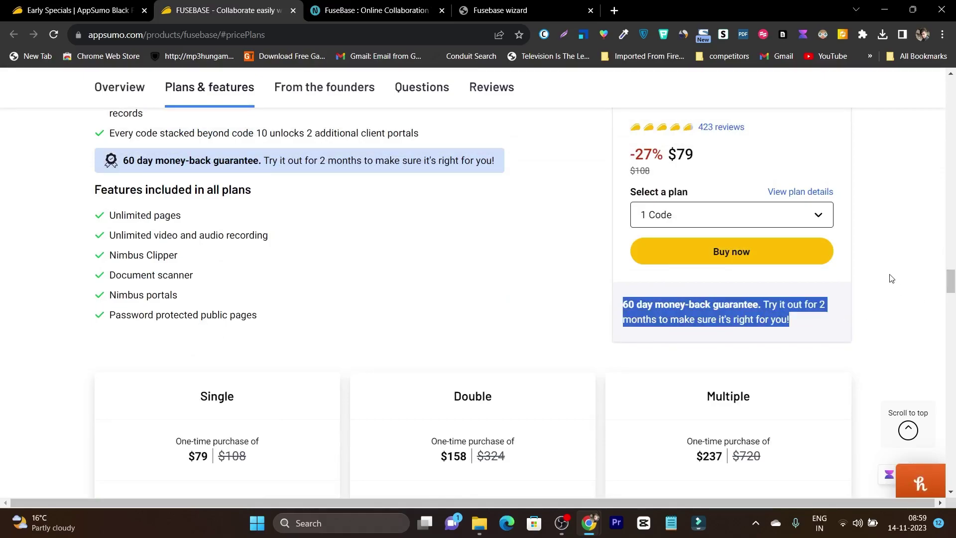
scroll(386, 264, up, 1)
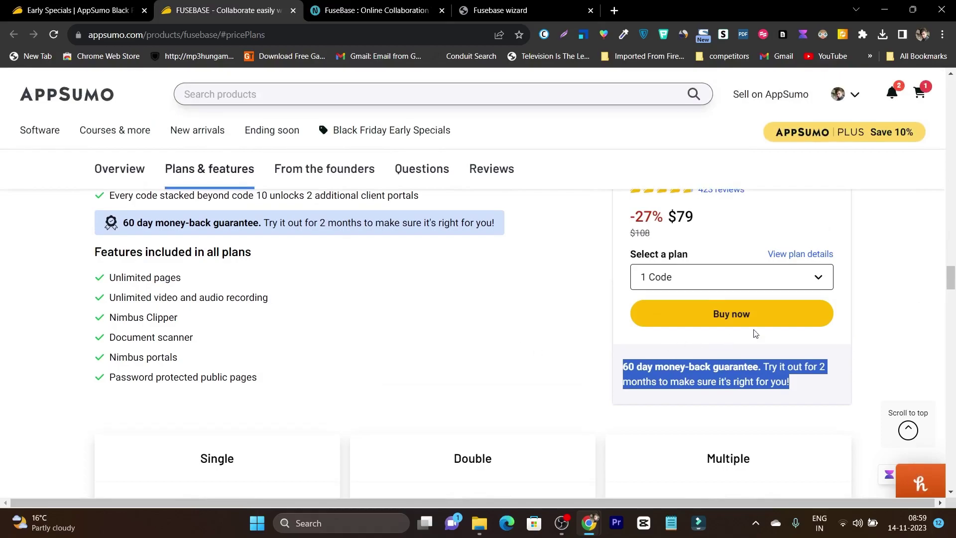
click(724, 315)
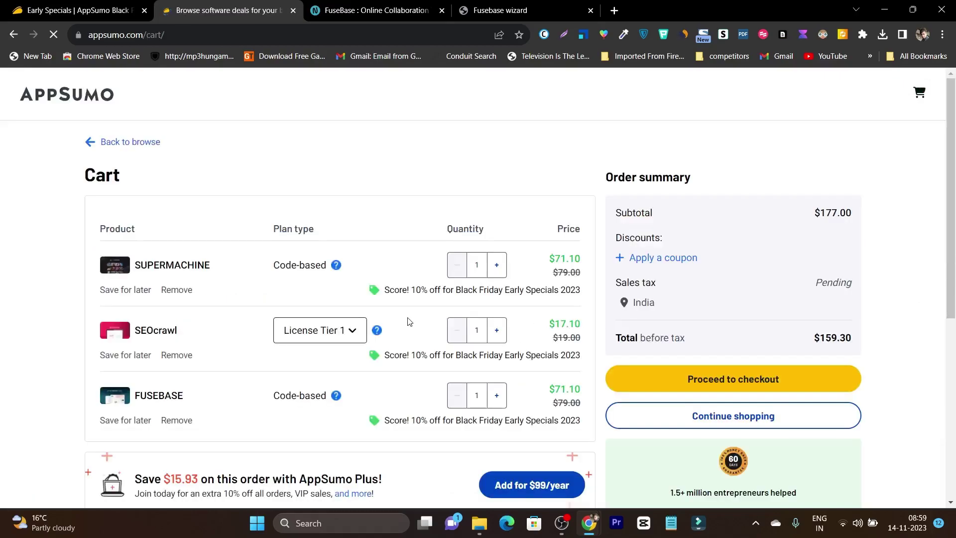
- Highlight FUSEBASE's 10% Black Friday discount and its $71.10 price in the cart
scroll(369, 315, down, 1)
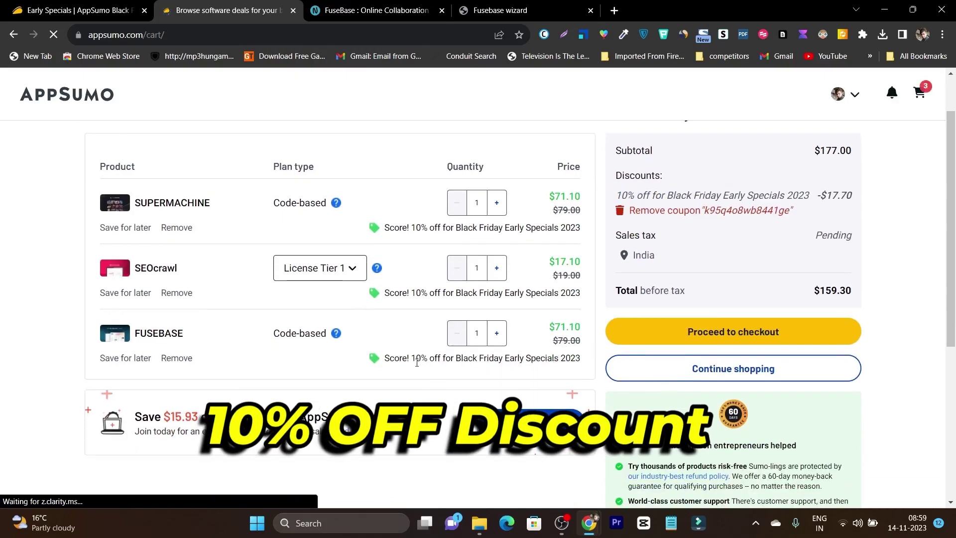
drag(409, 358, 488, 368)
click(501, 369)
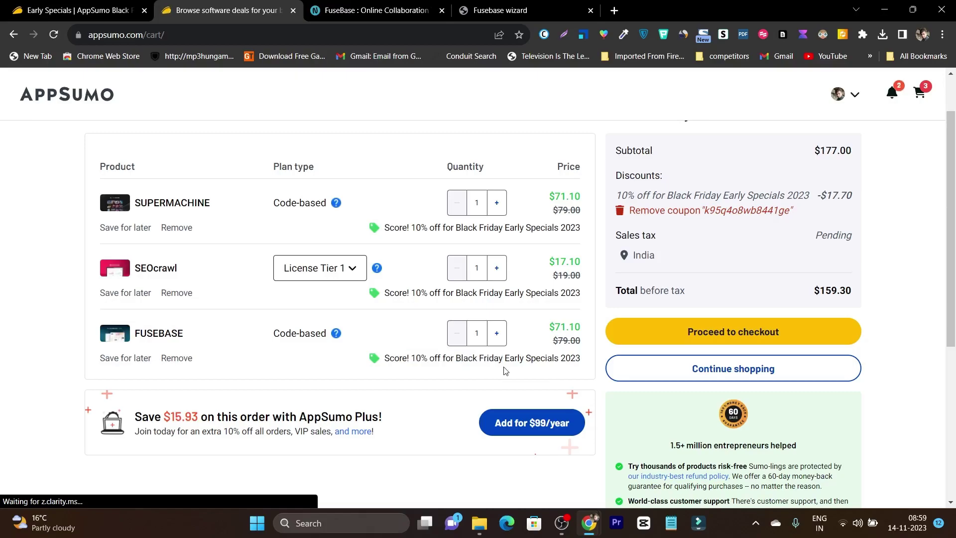
drag(591, 332, 551, 327)
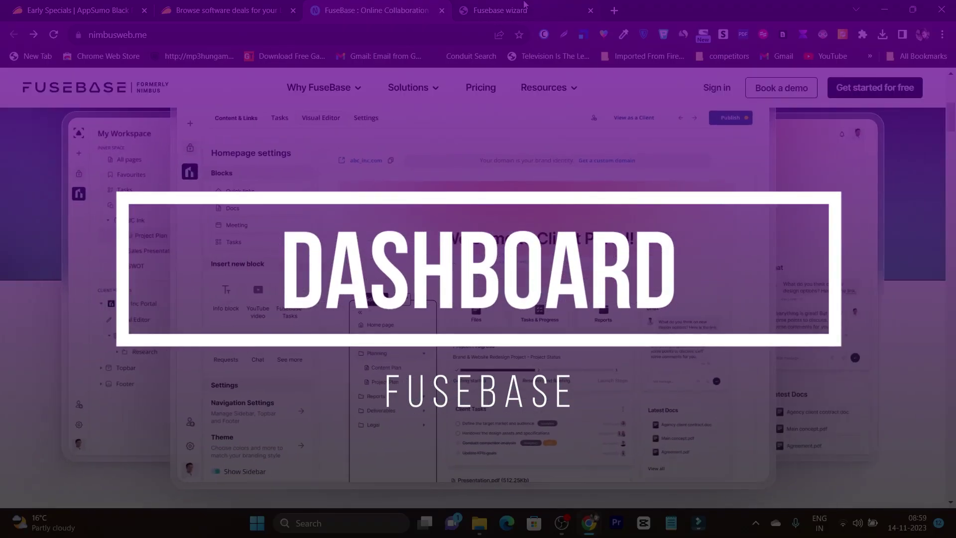
- Switch to the FuseBase setup wizard showing the Welcome aboard form
click(524, 6)
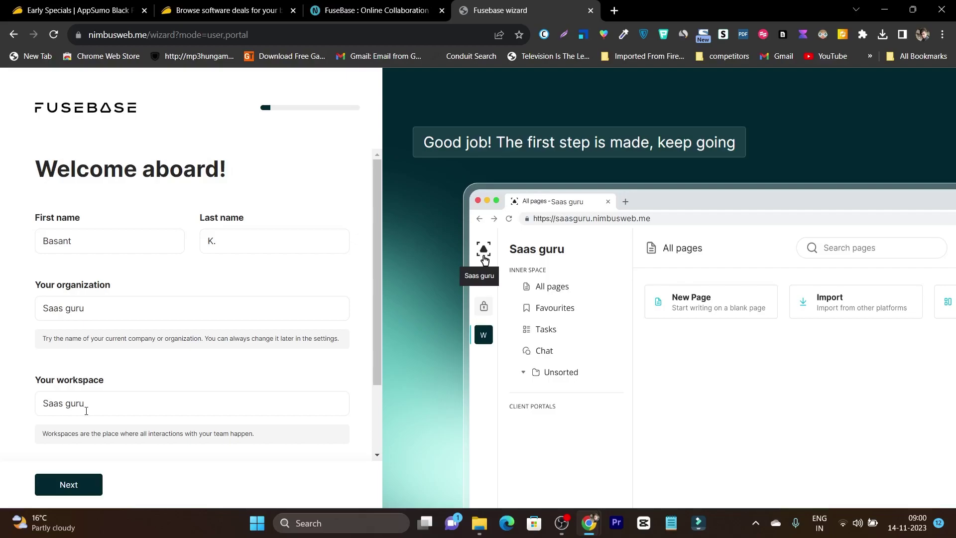
- Set the portal's purpose to Client space and pick the orange colour theme
click(83, 490)
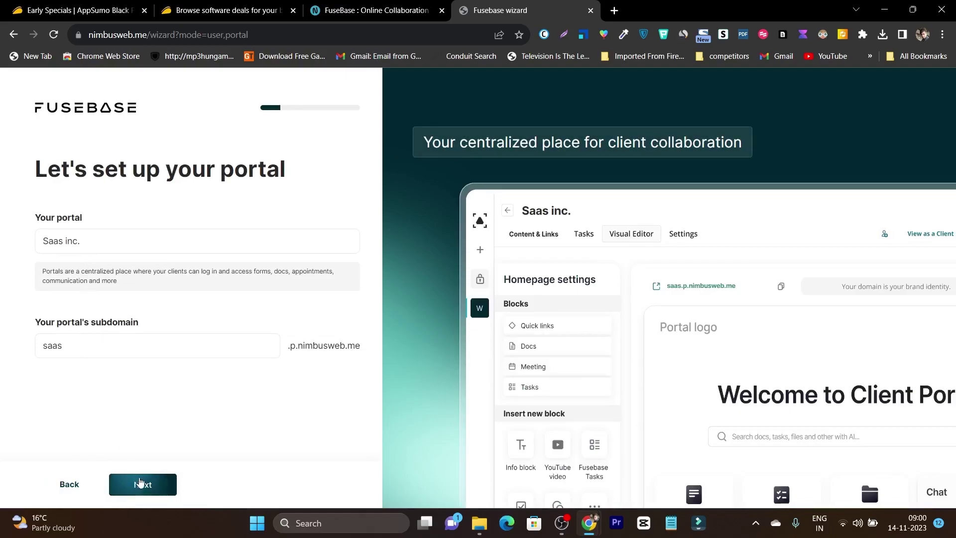
click(148, 484)
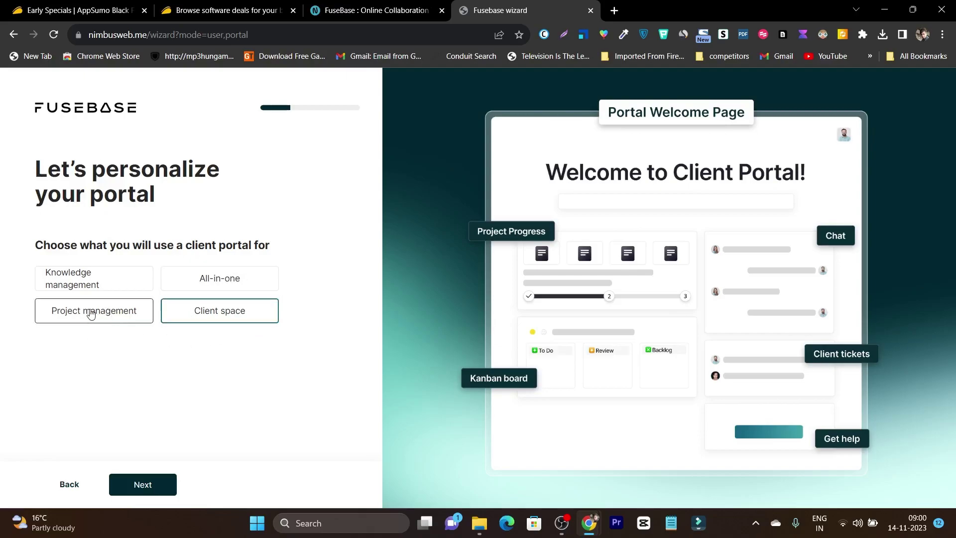
click(238, 282)
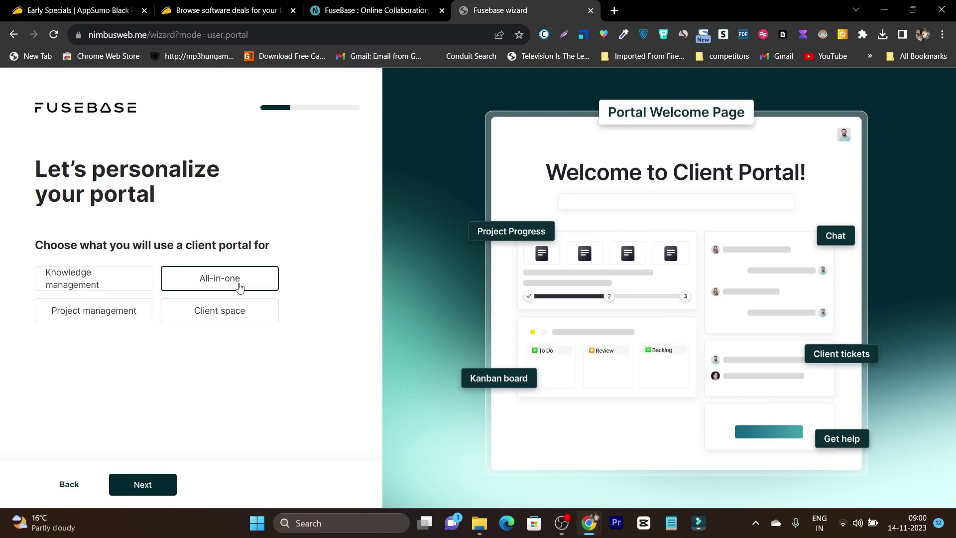
click(219, 319)
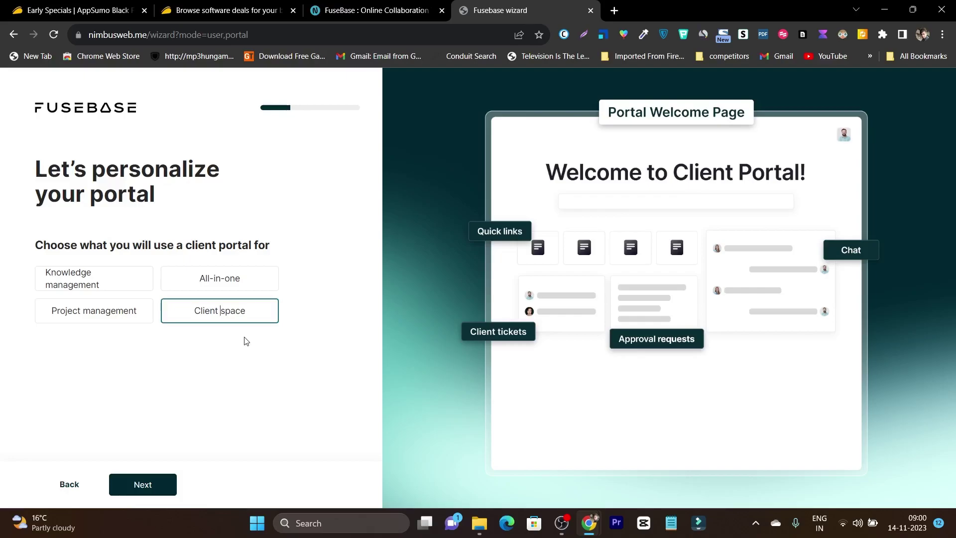
click(135, 480)
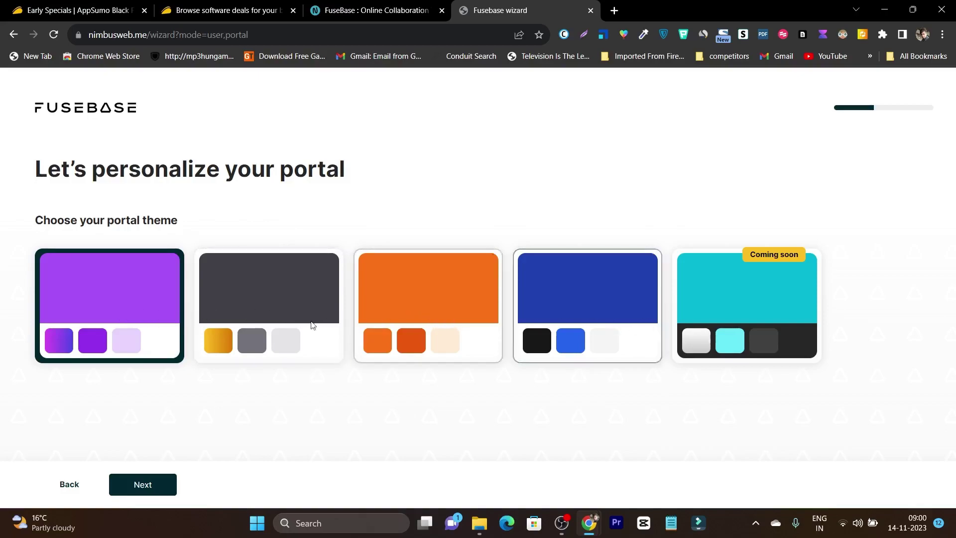
click(379, 311)
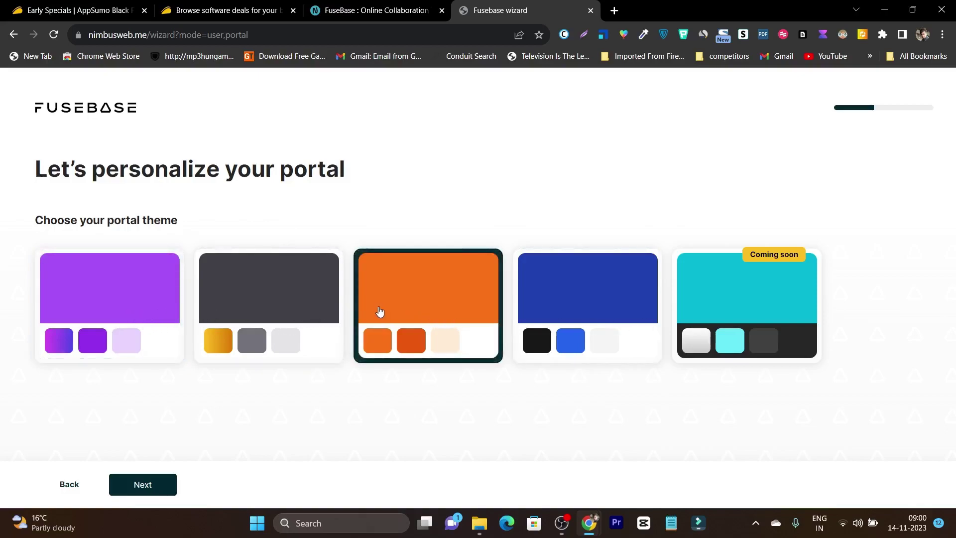
click(149, 491)
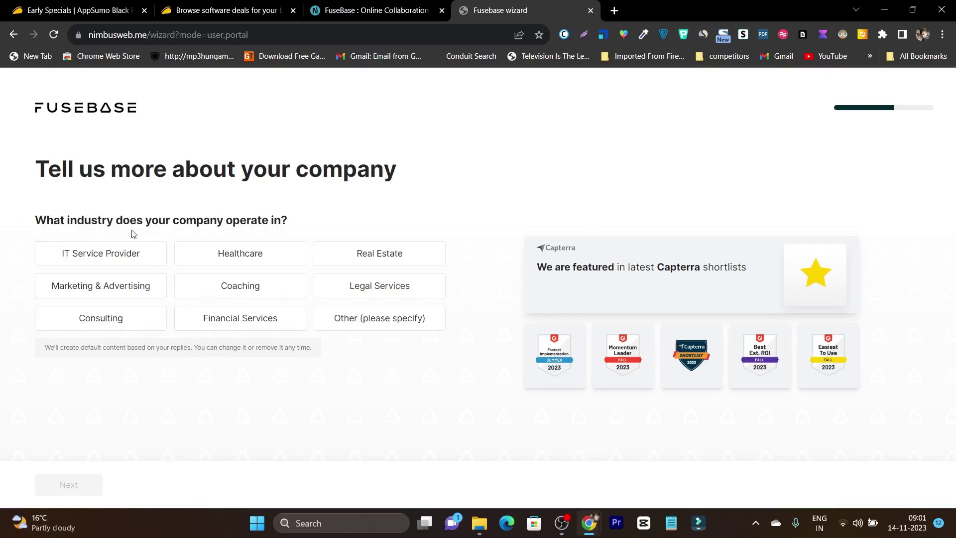
- Set the company's industry to Consulting
click(111, 253)
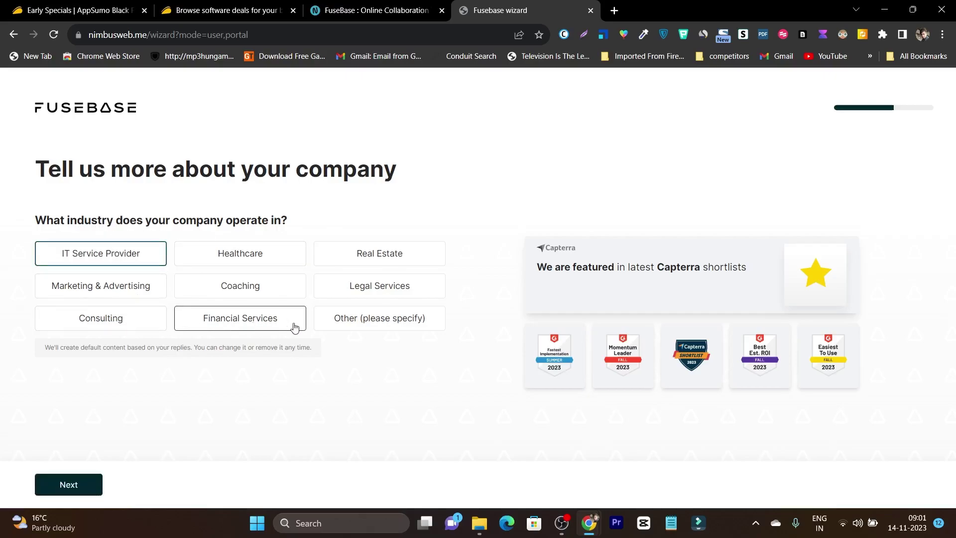
click(145, 316)
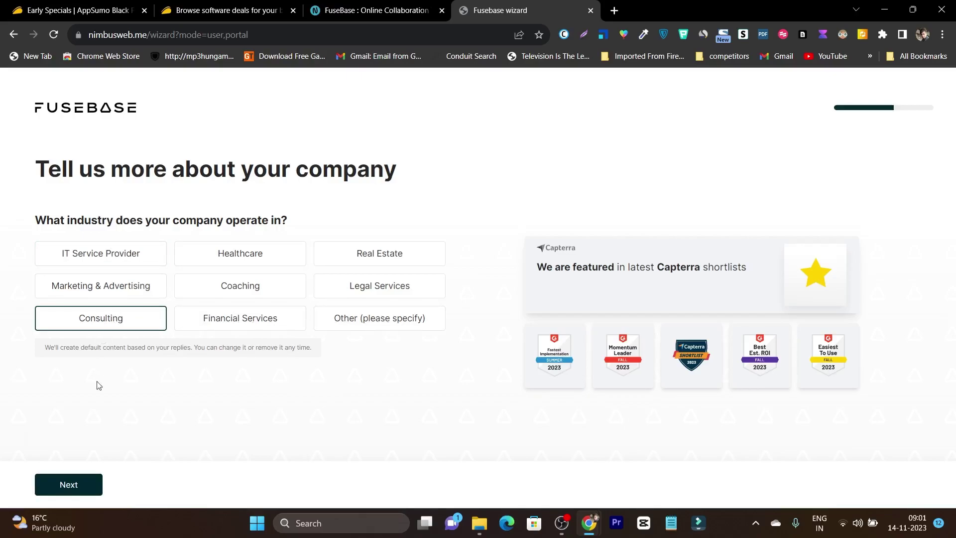
click(82, 480)
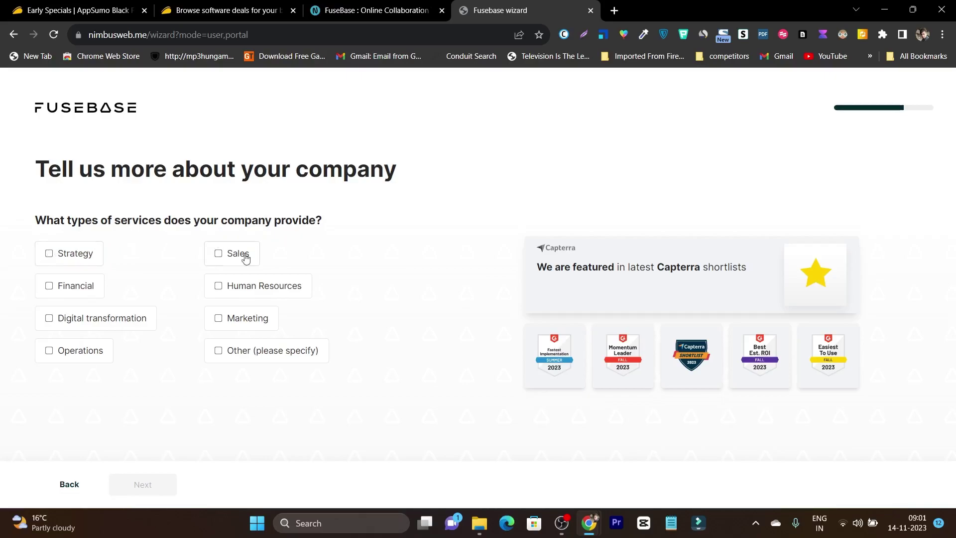
- Tick Sales, Strategy, Financial and Digital transformation as the company's services
click(224, 256)
click(74, 258)
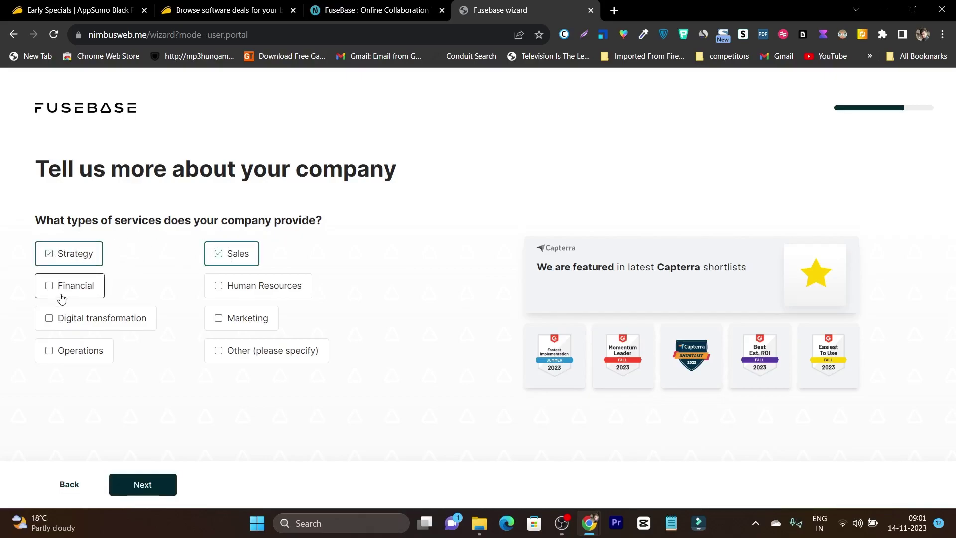
click(65, 286)
click(58, 319)
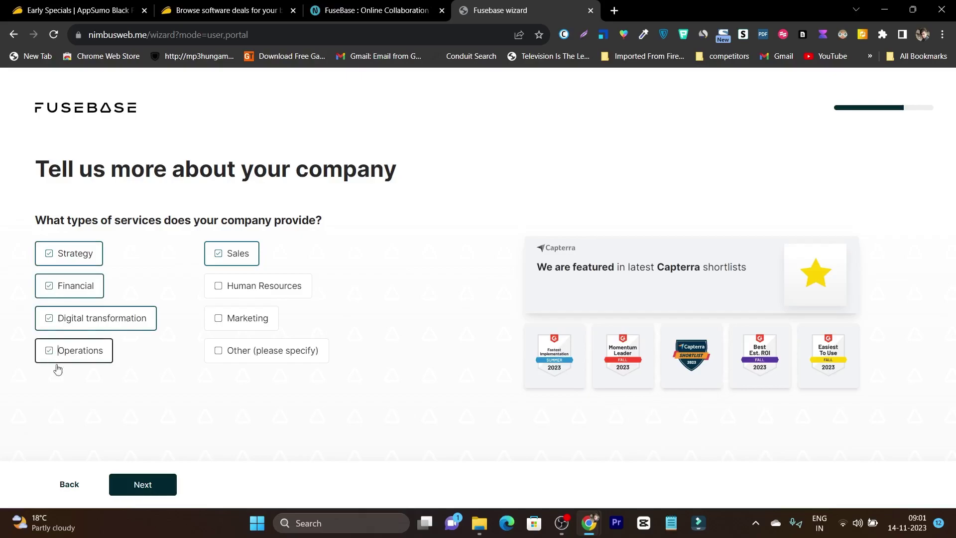
click(154, 491)
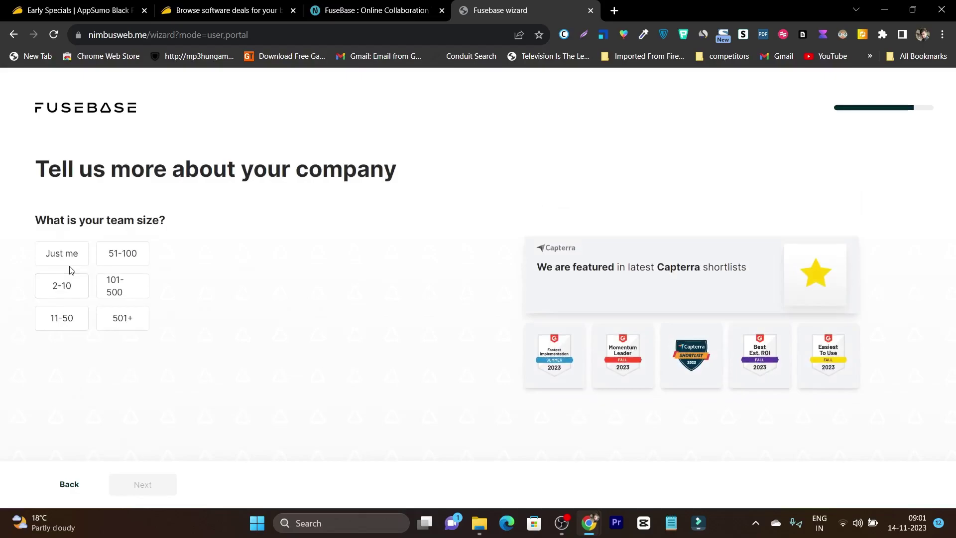
- Set team size to 2-10 and role to Freelancer/Contractor, finishing the wizard
click(59, 280)
click(146, 483)
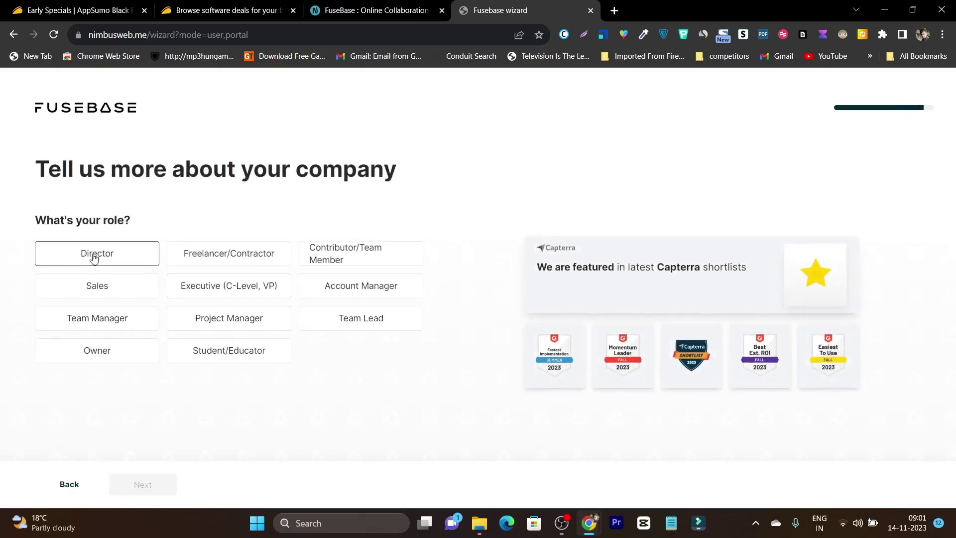
click(254, 256)
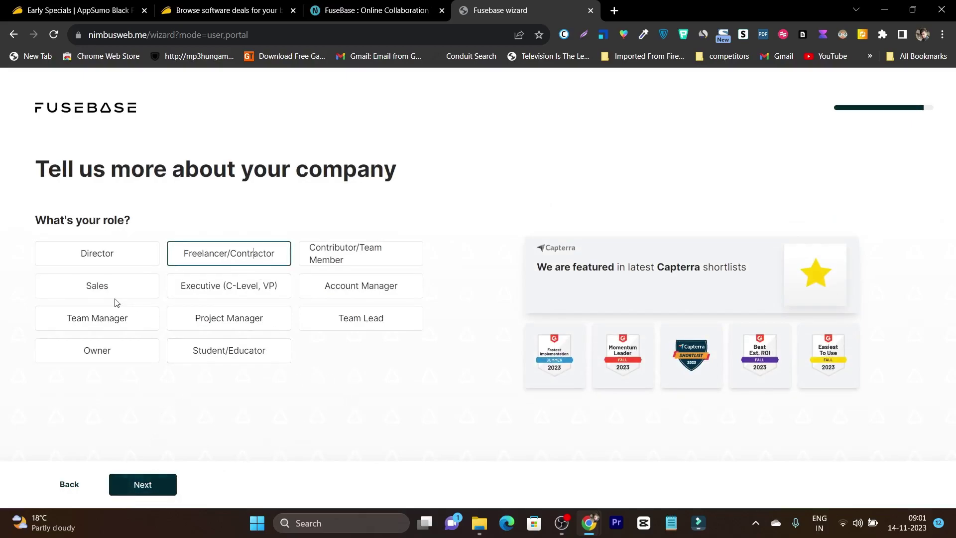
click(150, 492)
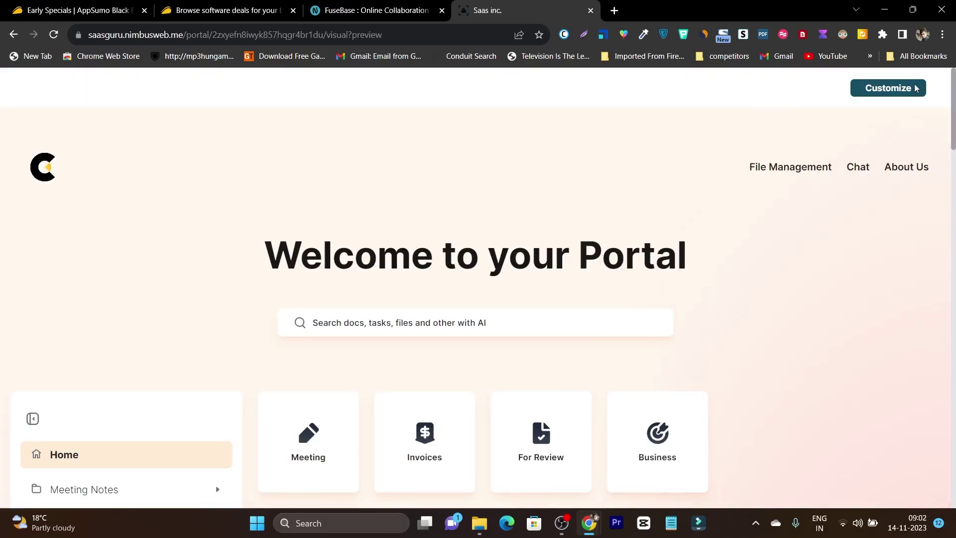
- Open the Saas inc. homepage in the Visual editor and review its Hubspot, Miro and Let's Talk! blocks
scroll(486, 239, down, 5)
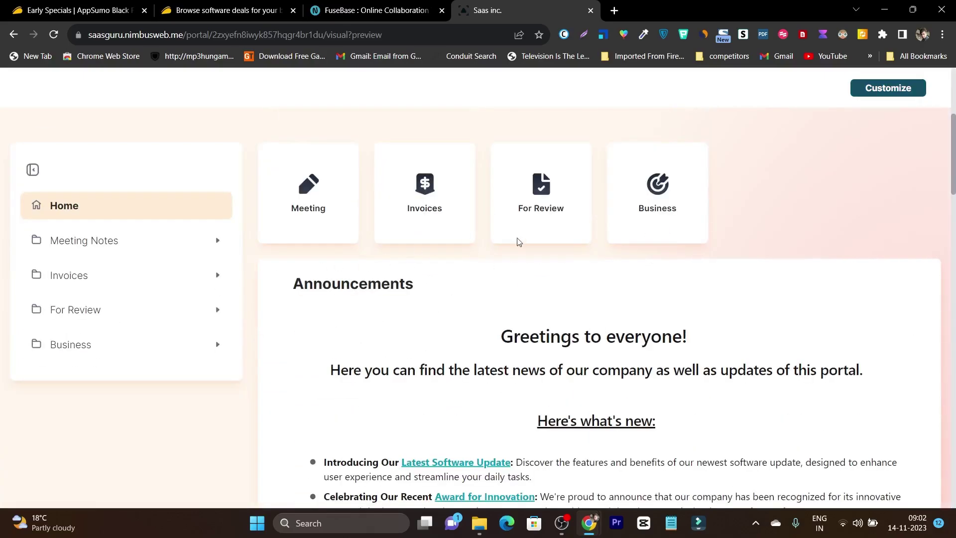
scroll(859, 207, up, 5)
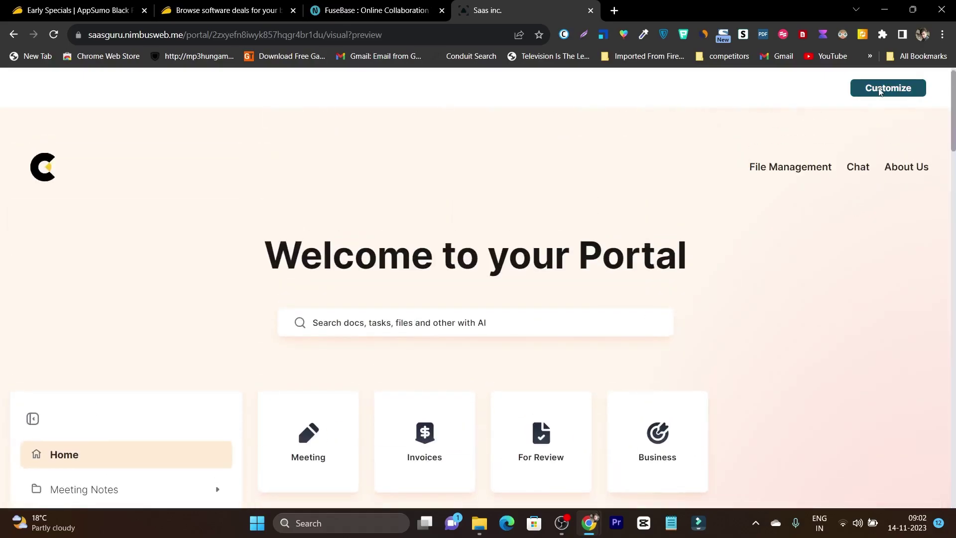
click(897, 93)
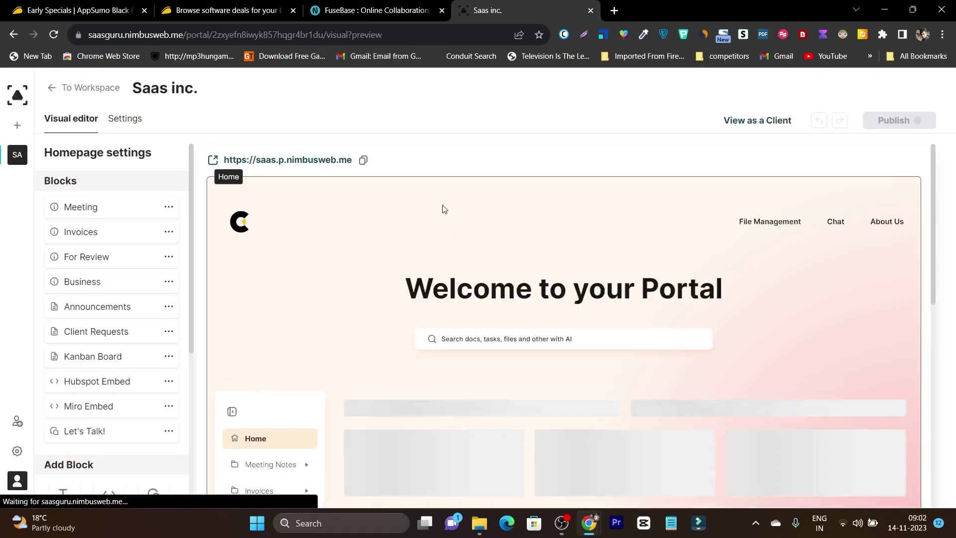
scroll(301, 365, down, 4)
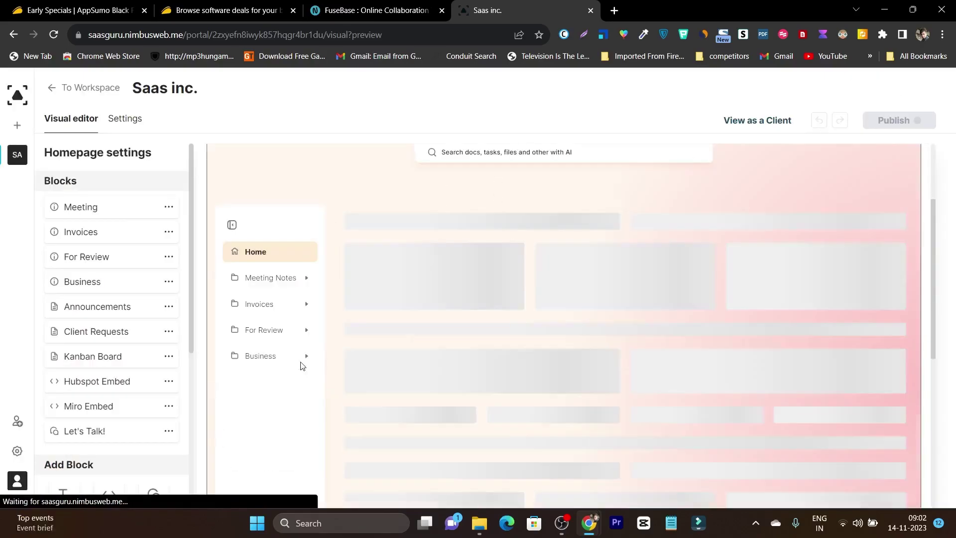
scroll(503, 295, up, 4)
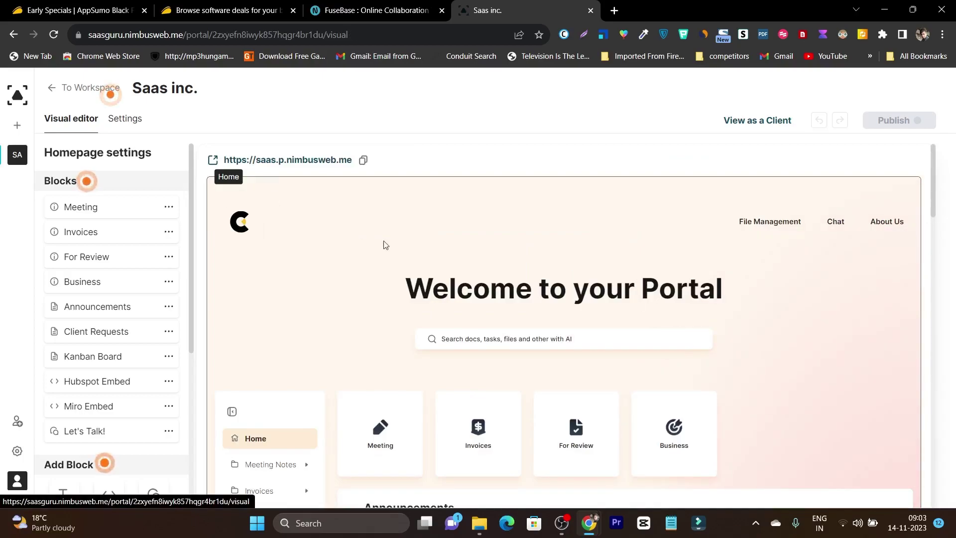
scroll(741, 306, down, 2)
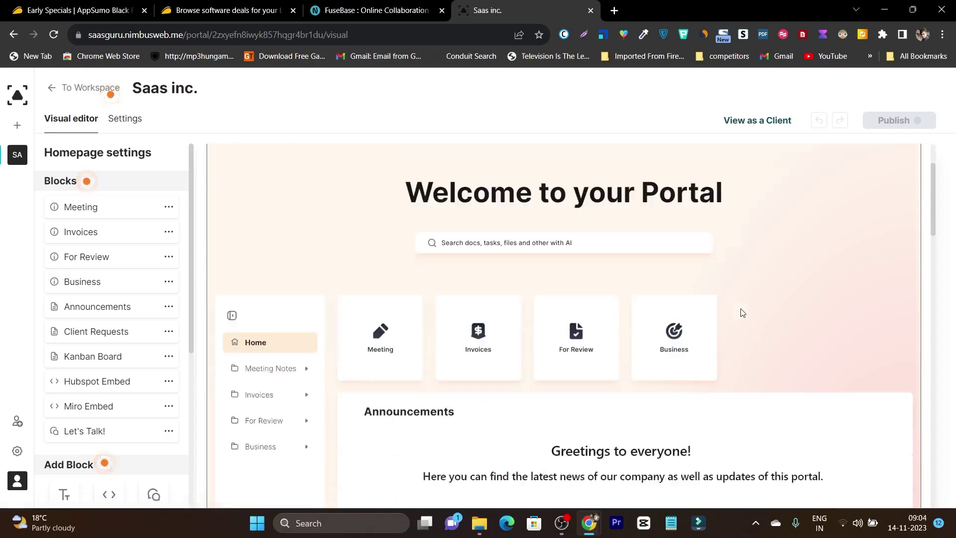
scroll(118, 213, down, 1)
scroll(393, 321, up, 2)
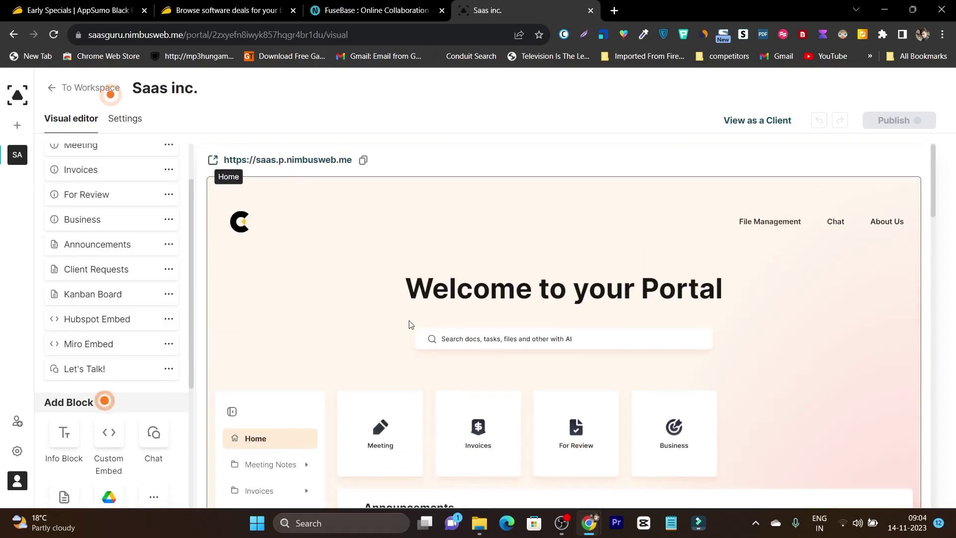
scroll(142, 294, up, 1)
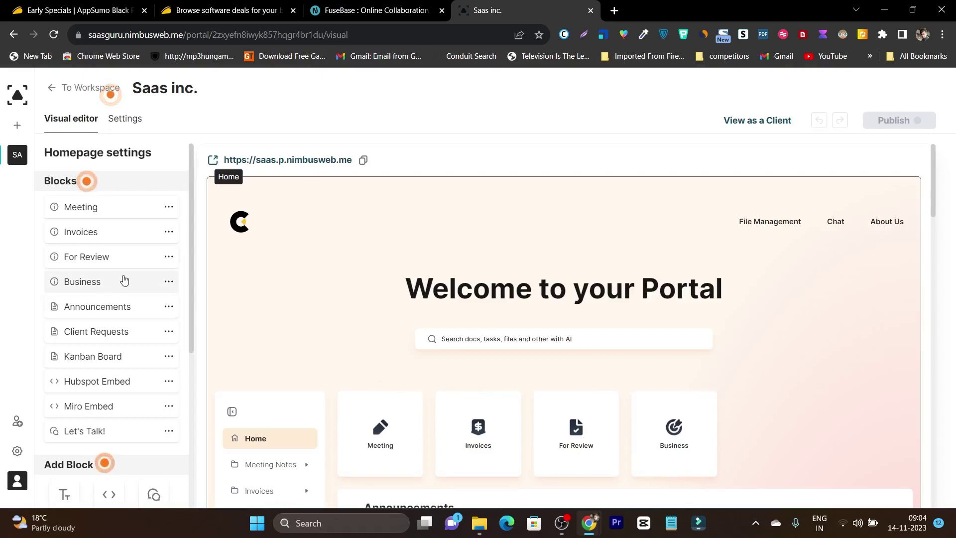
scroll(641, 389, down, 5)
scroll(641, 389, up, 4)
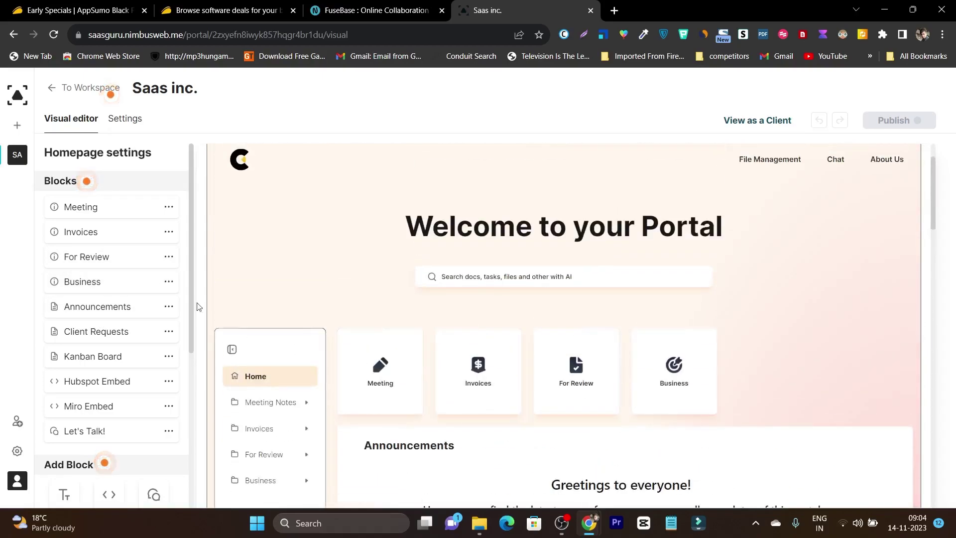
scroll(647, 329, down, 3)
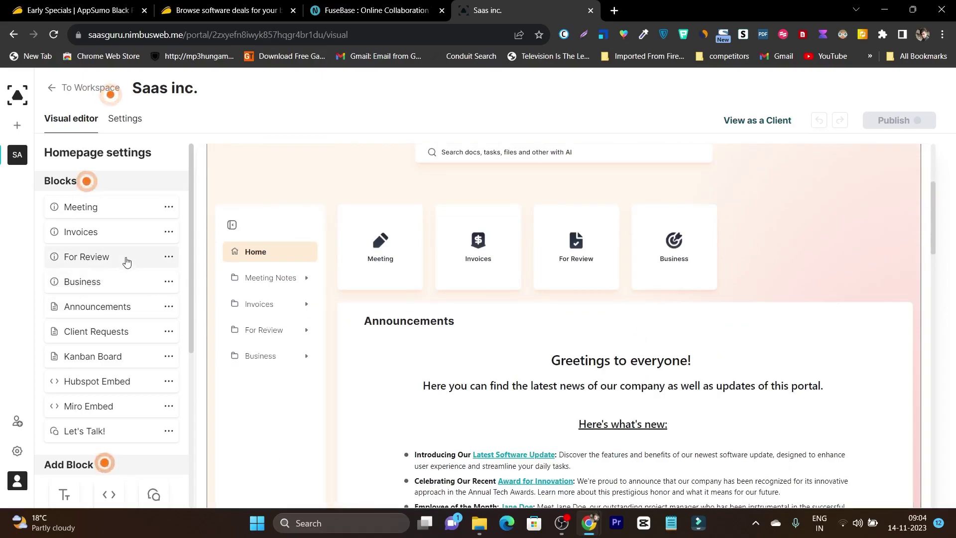
scroll(115, 412, down, 3)
scroll(114, 411, down, 1)
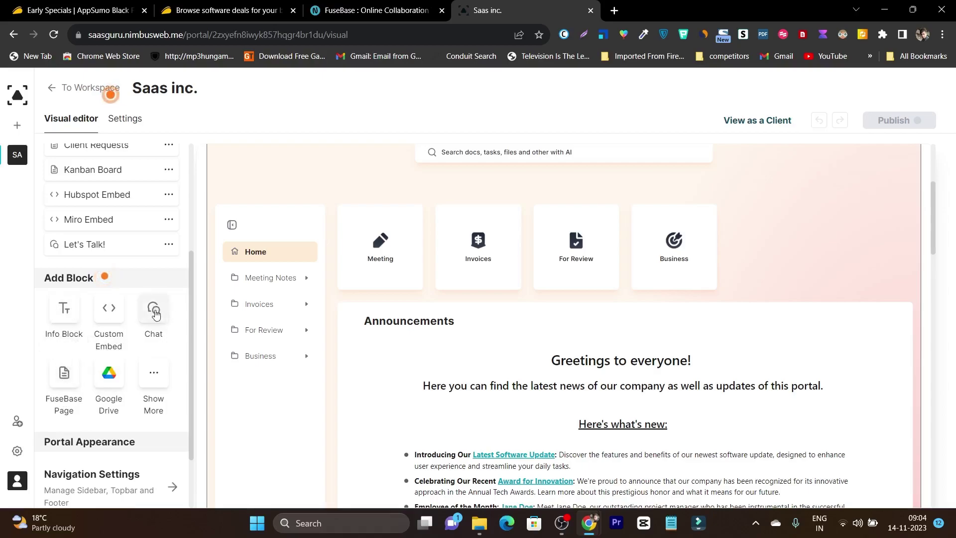
scroll(615, 366, down, 10)
scroll(615, 366, down, 5)
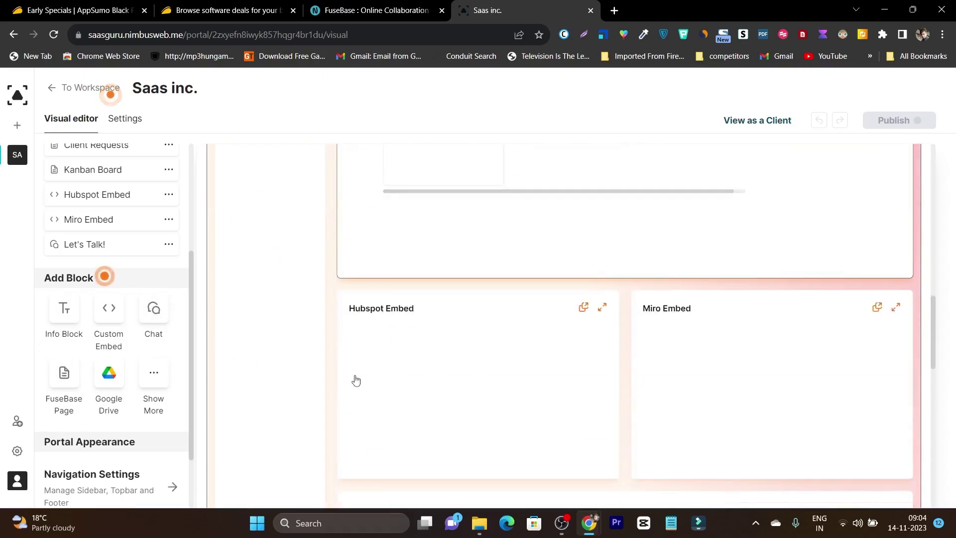
scroll(348, 380, down, 3)
key(ctrl+a)
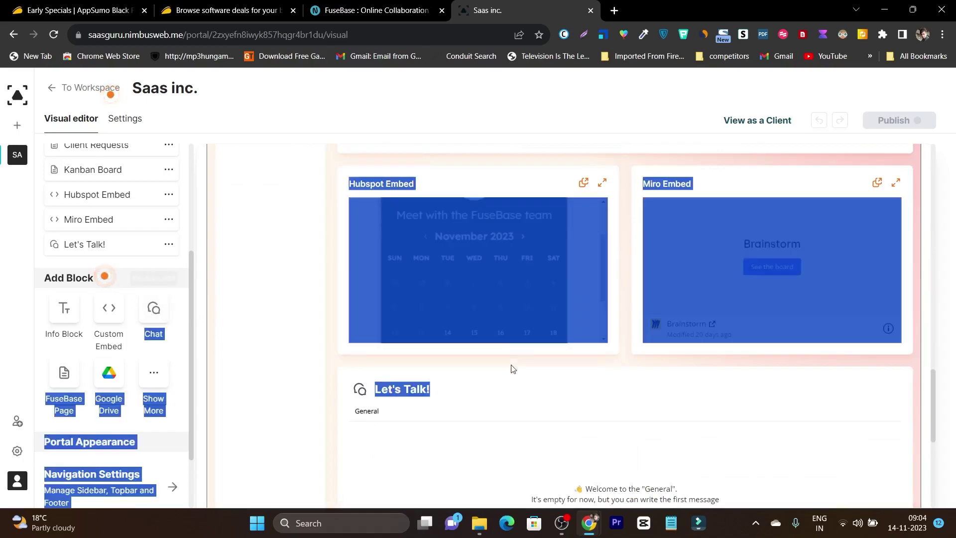
click(162, 314)
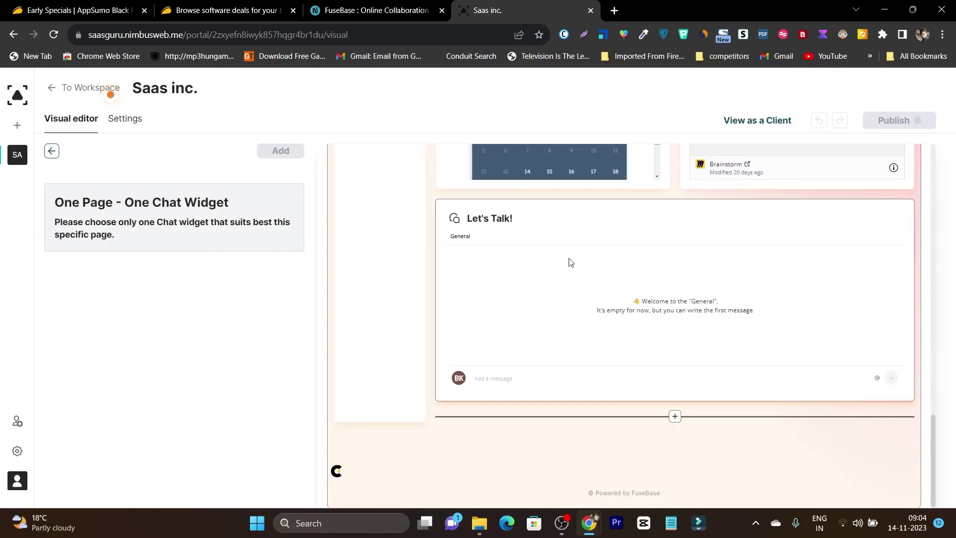
click(52, 151)
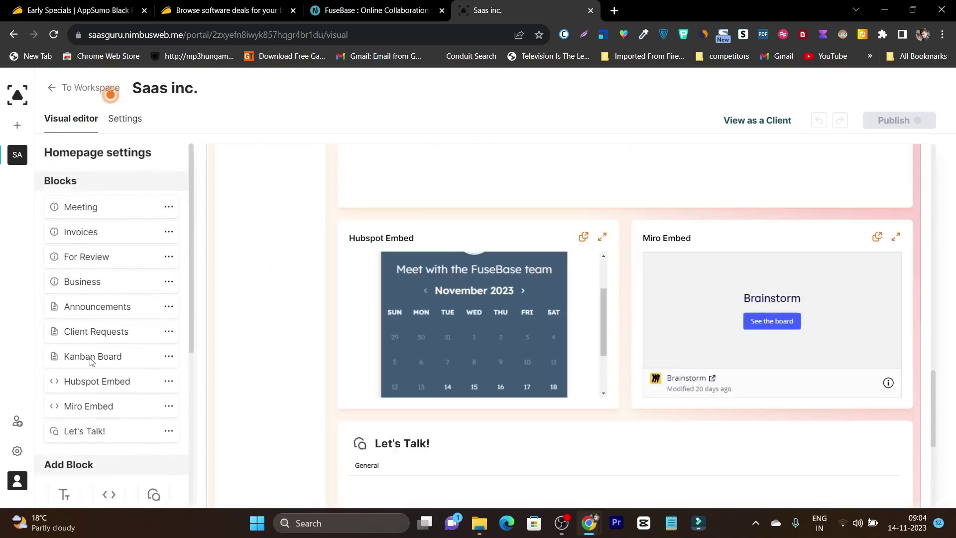
scroll(93, 402, down, 5)
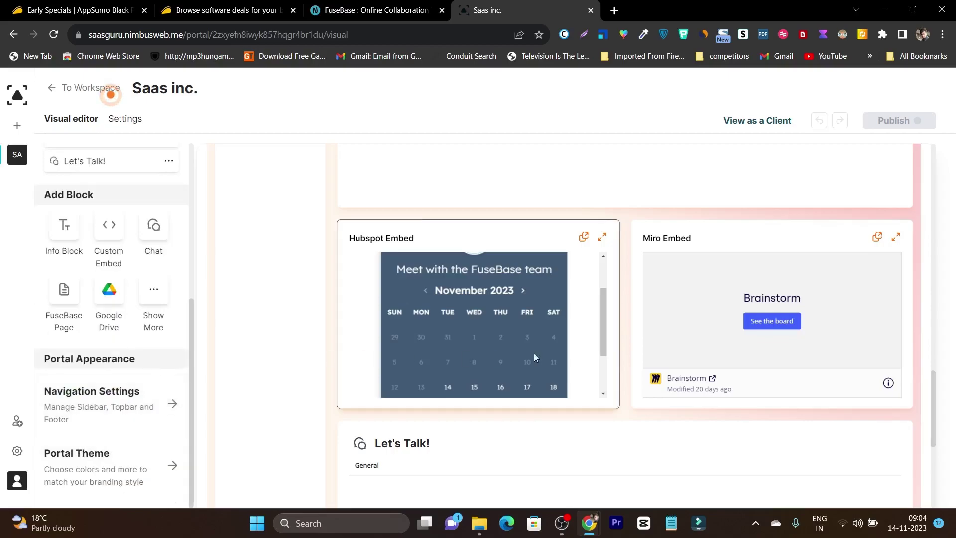
scroll(402, 368, down, 2)
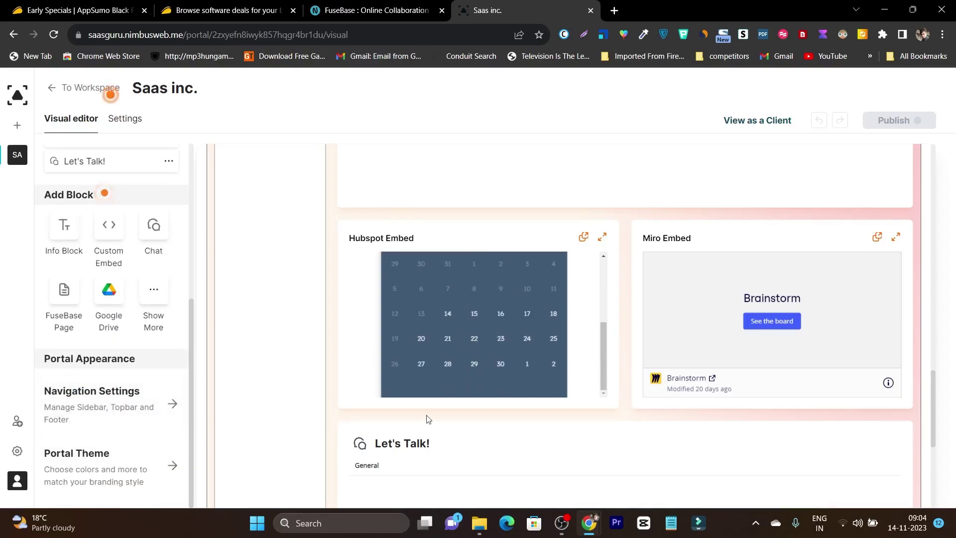
scroll(438, 417, up, 3)
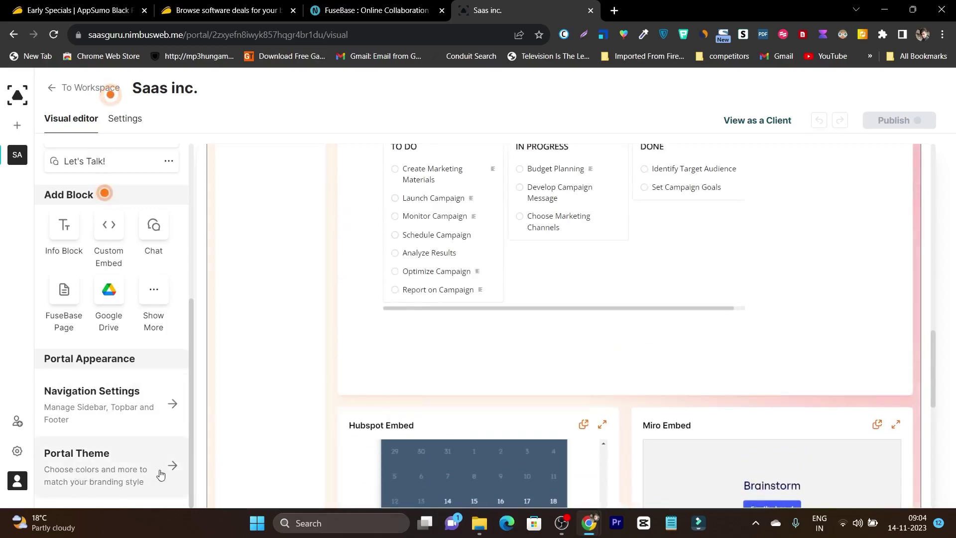
- Switch the portal theme to purple, then go back to the Homepage settings
click(159, 476)
scroll(139, 308, down, 5)
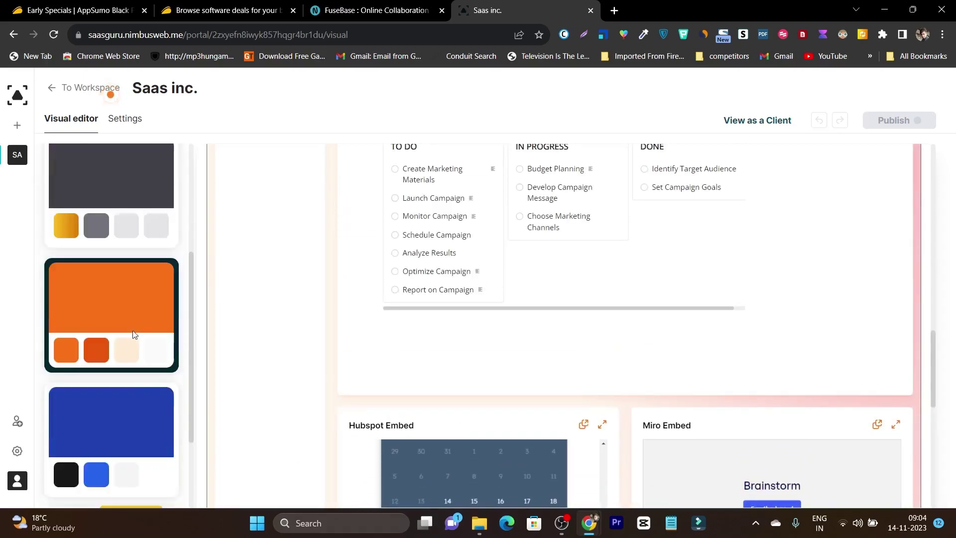
scroll(124, 319, up, 5)
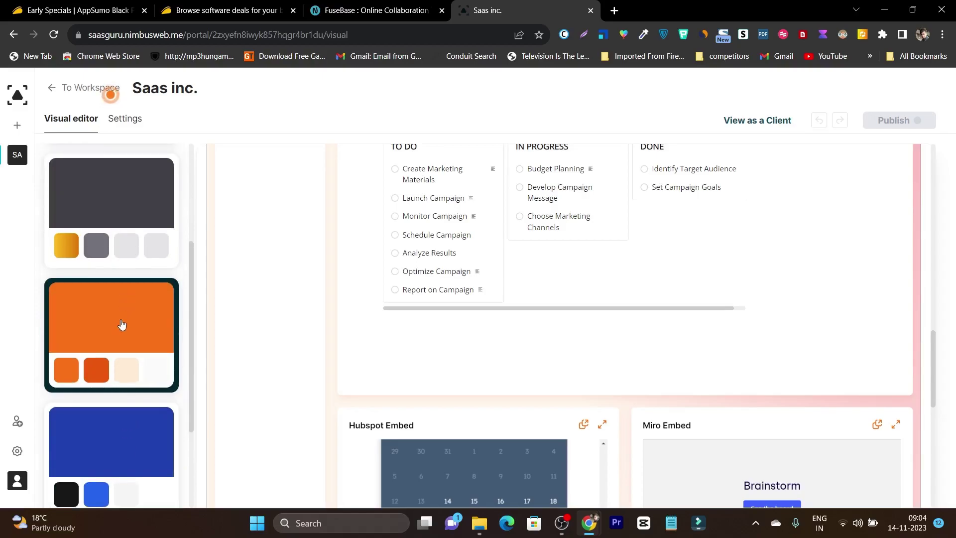
click(127, 284)
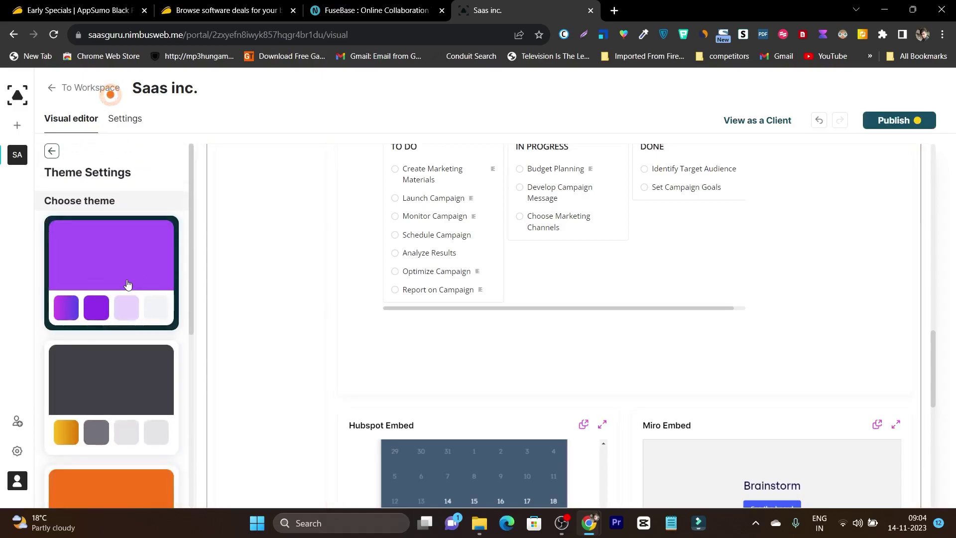
click(51, 151)
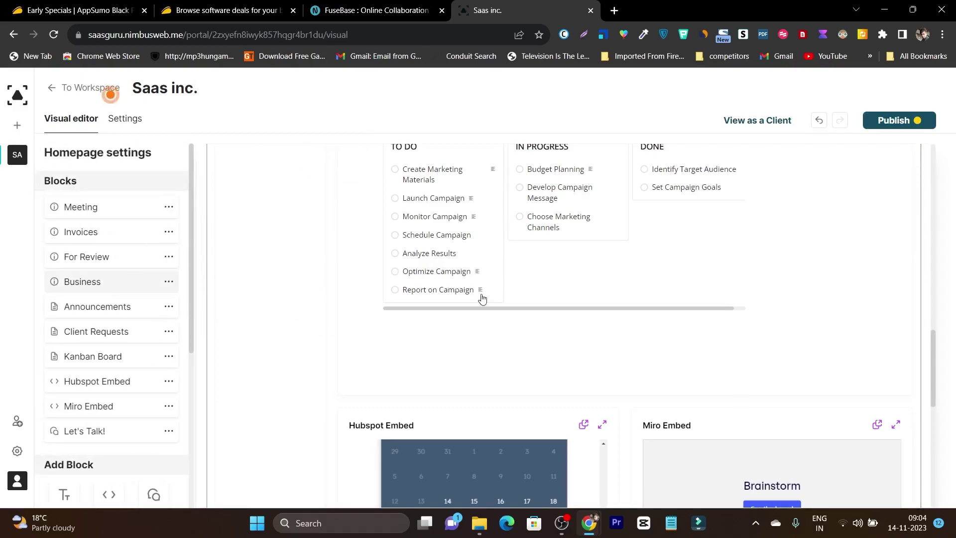
scroll(683, 300, up, 15)
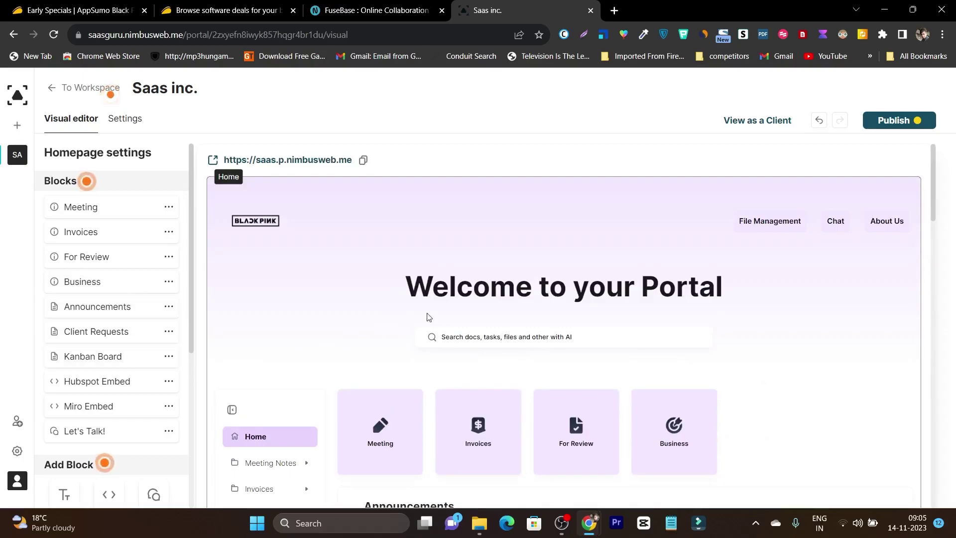
scroll(337, 283, down, 6)
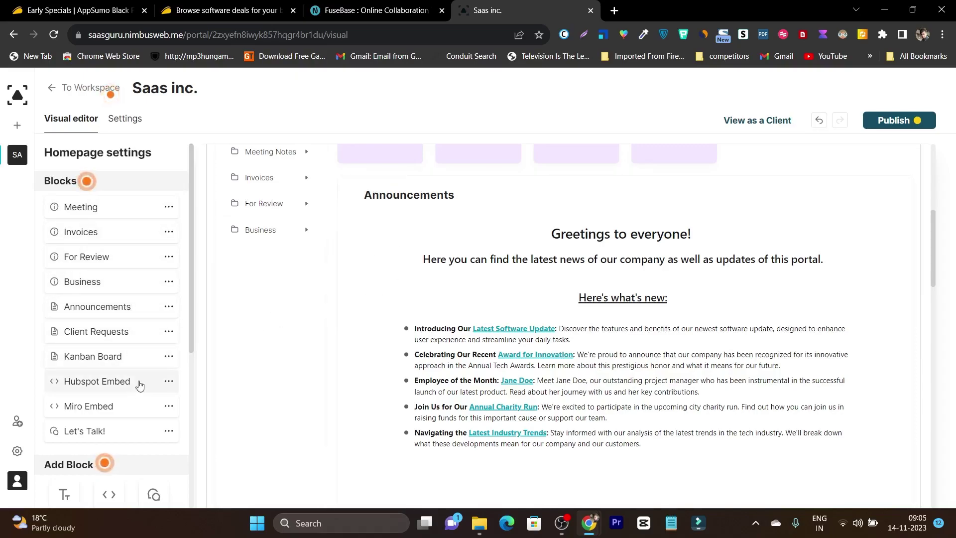
click(87, 181)
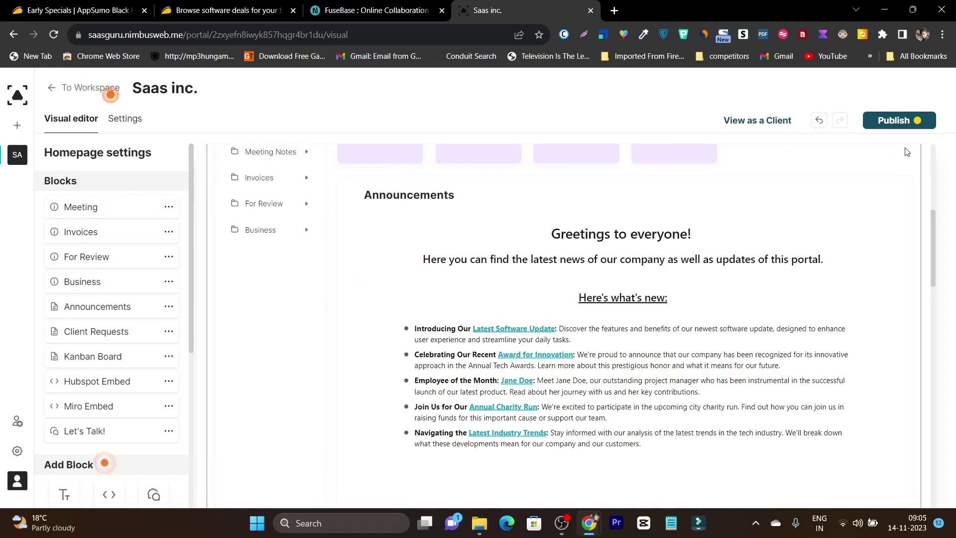
click(893, 124)
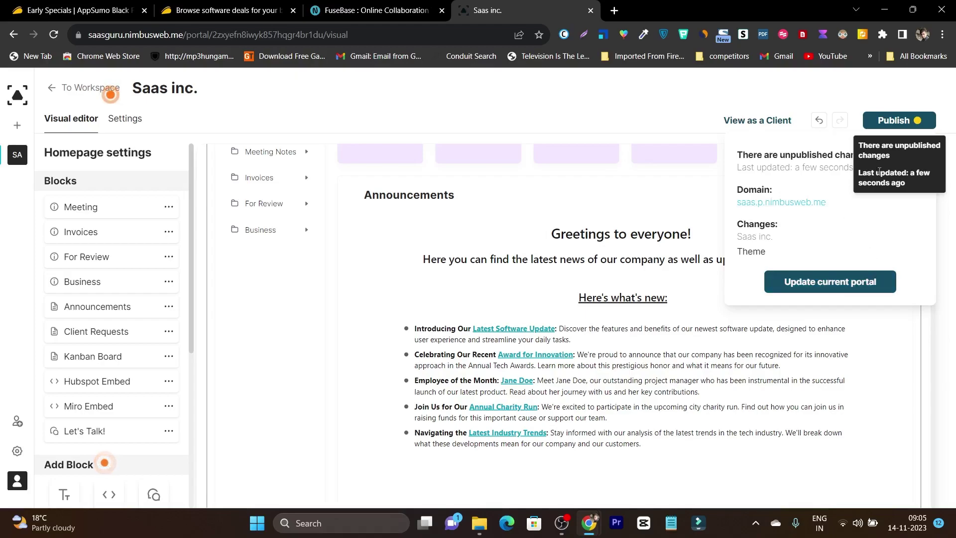
click(766, 125)
- Preview the Saas inc. portal as a client, then return to editing and head toward the workspace
click(766, 124)
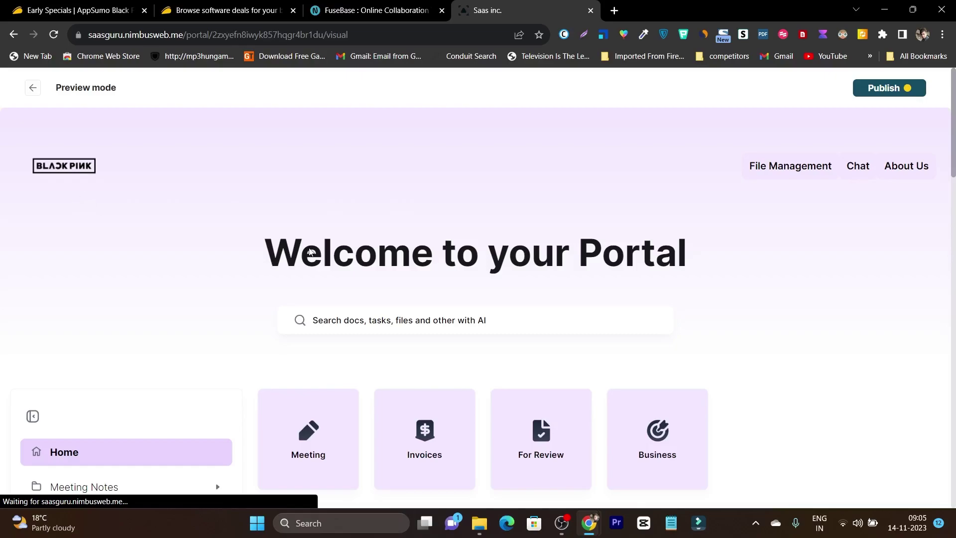
scroll(514, 316, down, 10)
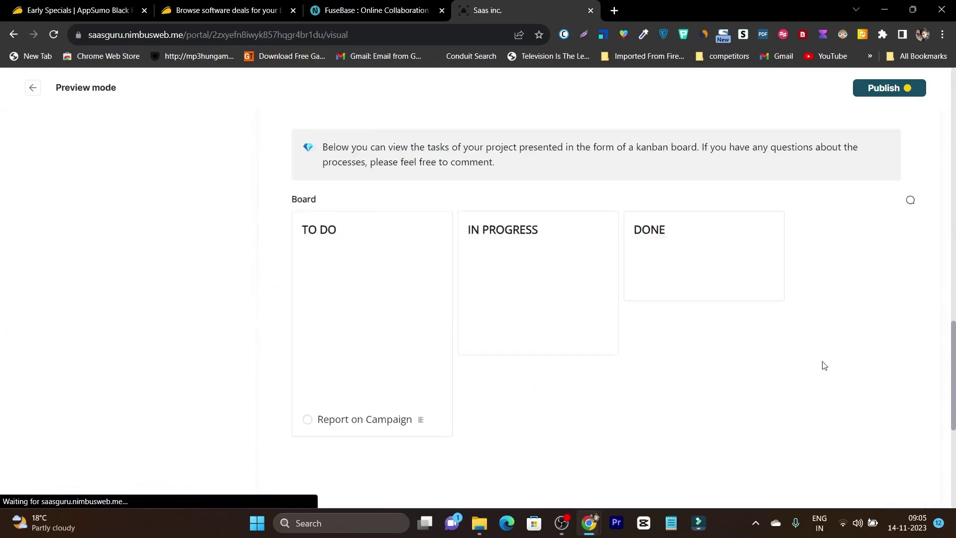
scroll(321, 305, up, 10)
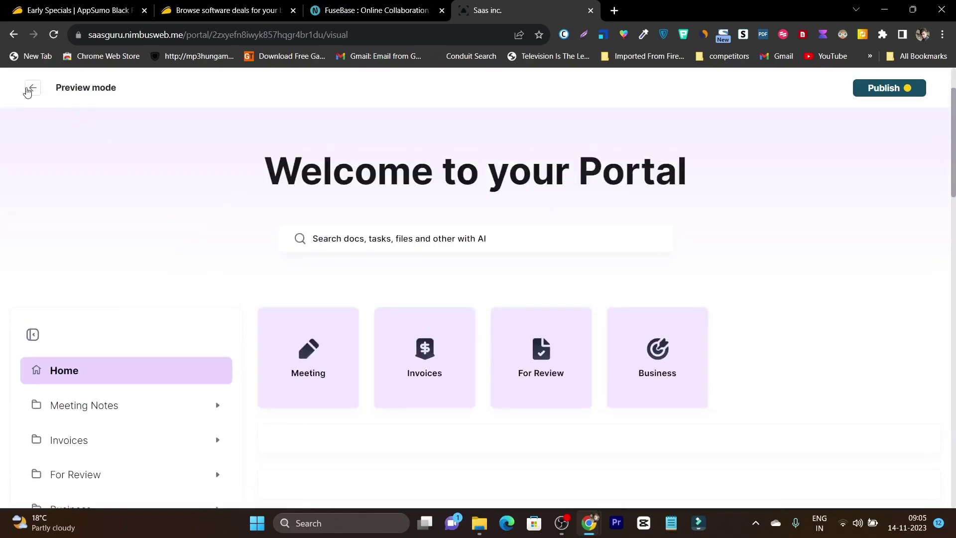
click(28, 90)
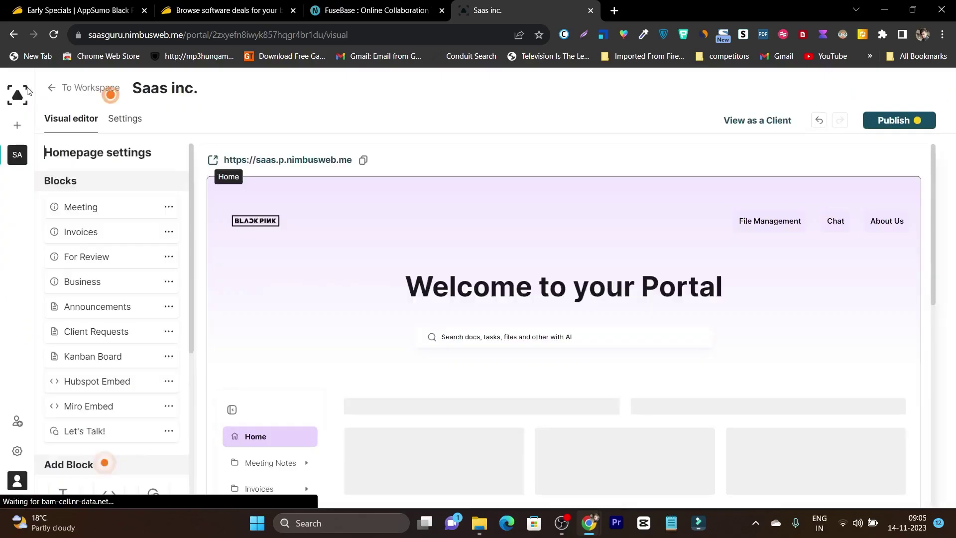
click(85, 97)
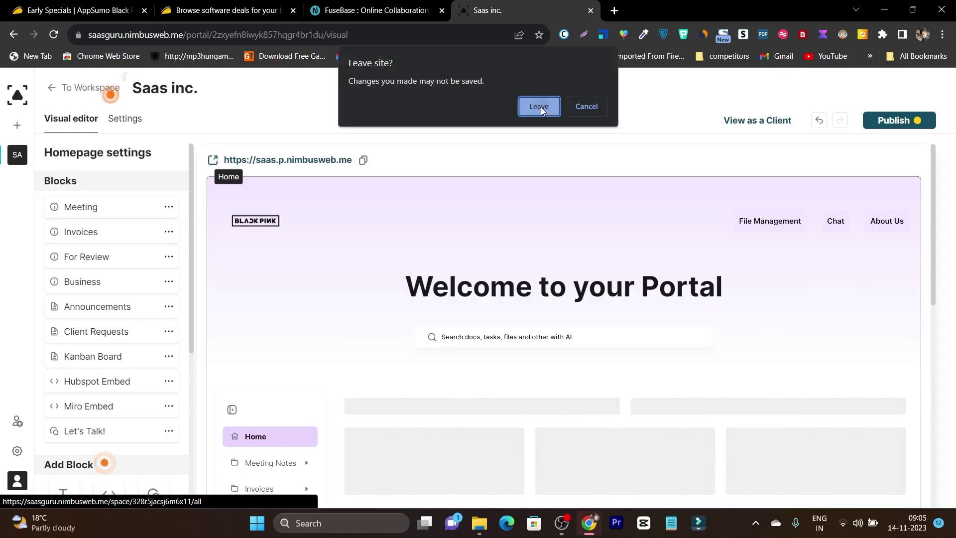
- Leave the editor without publishing, then look over All pages and Chat before opening Saas guru's Tasks
click(539, 106)
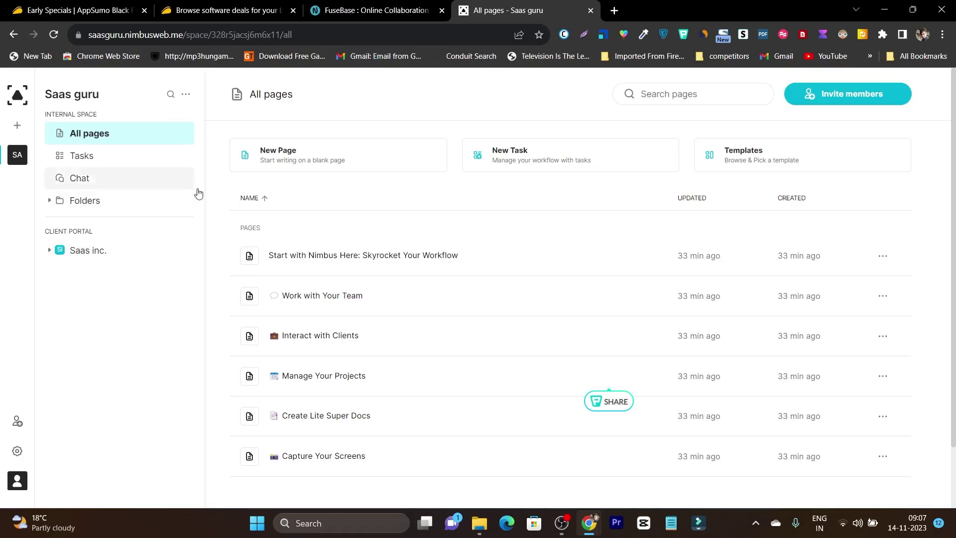
scroll(267, 252, down, 2)
scroll(349, 318, up, 2)
click(111, 185)
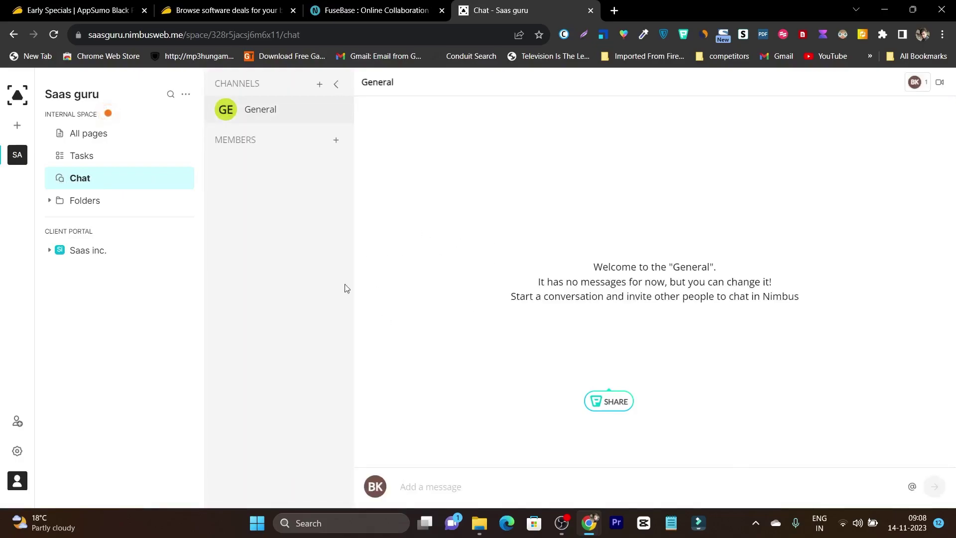
click(83, 163)
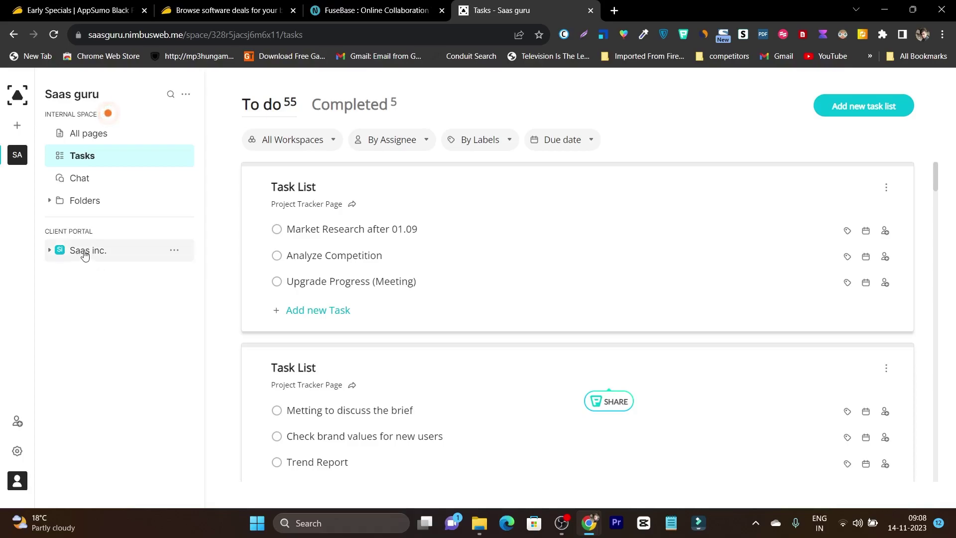
- Open the Saas inc. portal at saas.p.nimbusweb.me in its own tab, then return to the AppSumo cart
click(87, 252)
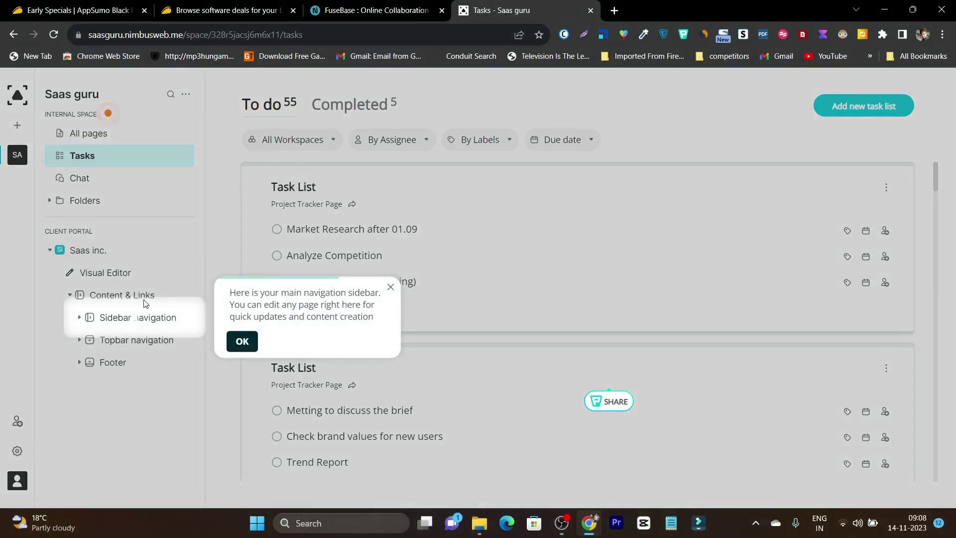
click(242, 341)
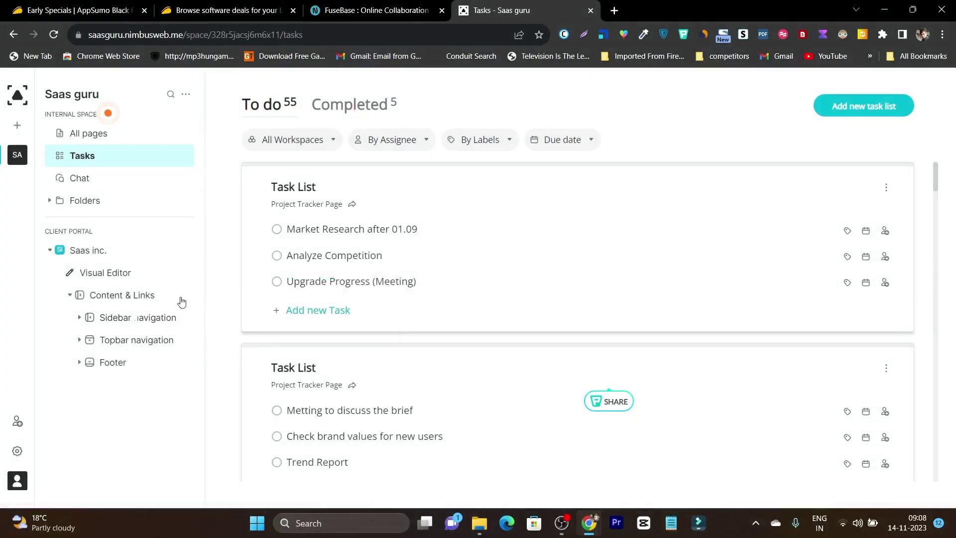
click(181, 261)
click(174, 252)
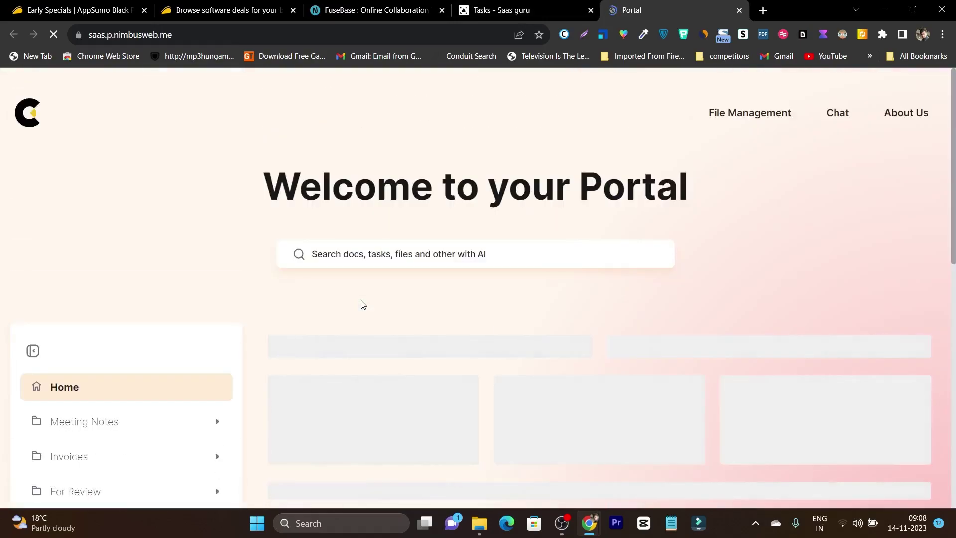
click(223, 4)
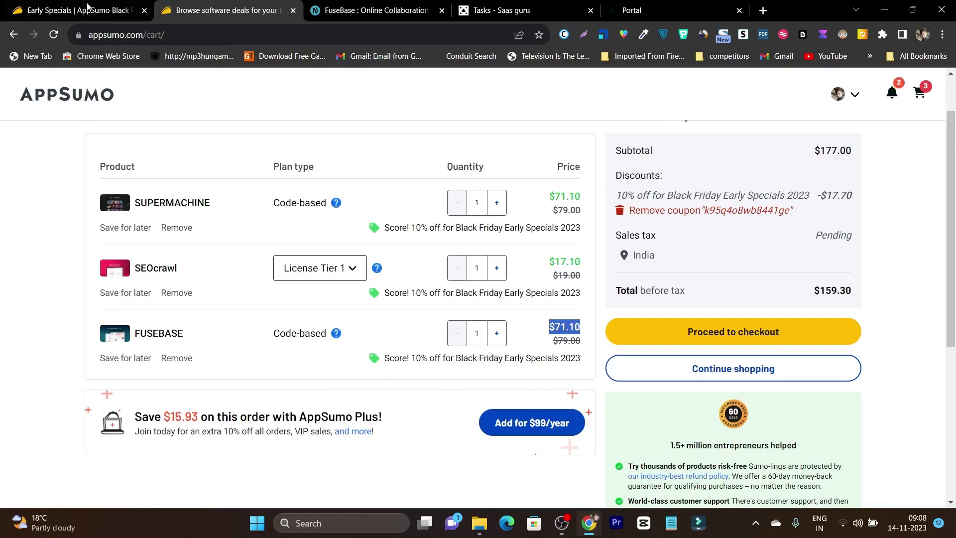
- Return to the FUSEBASE deal page and review its plans, including the $79 1 Code plan, and overview
click(13, 35)
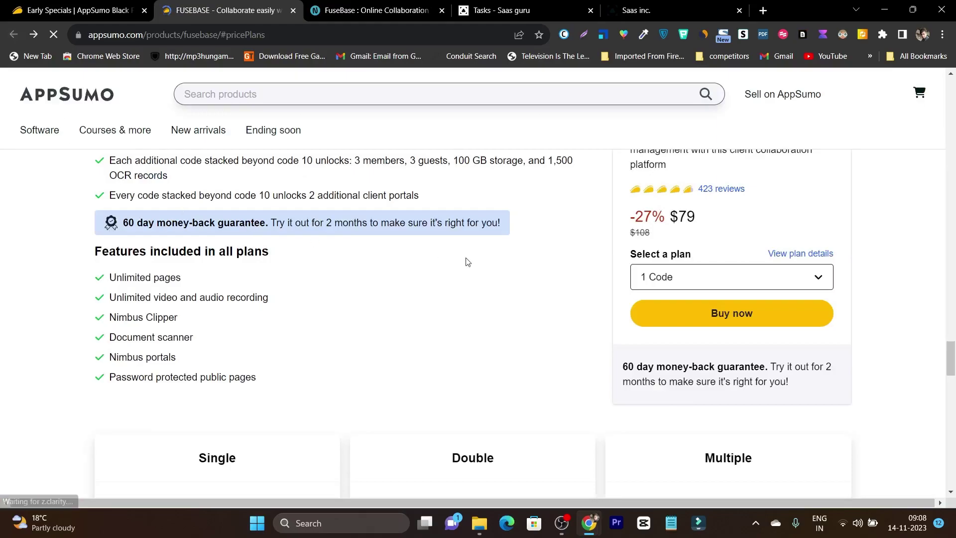
scroll(281, 263, up, 5)
scroll(126, 247, down, 7)
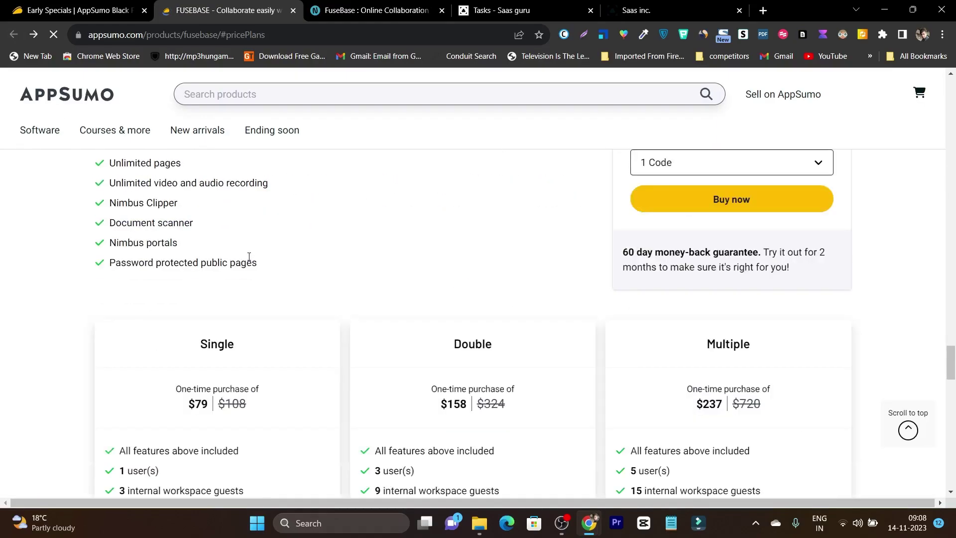
scroll(252, 260, up, 4)
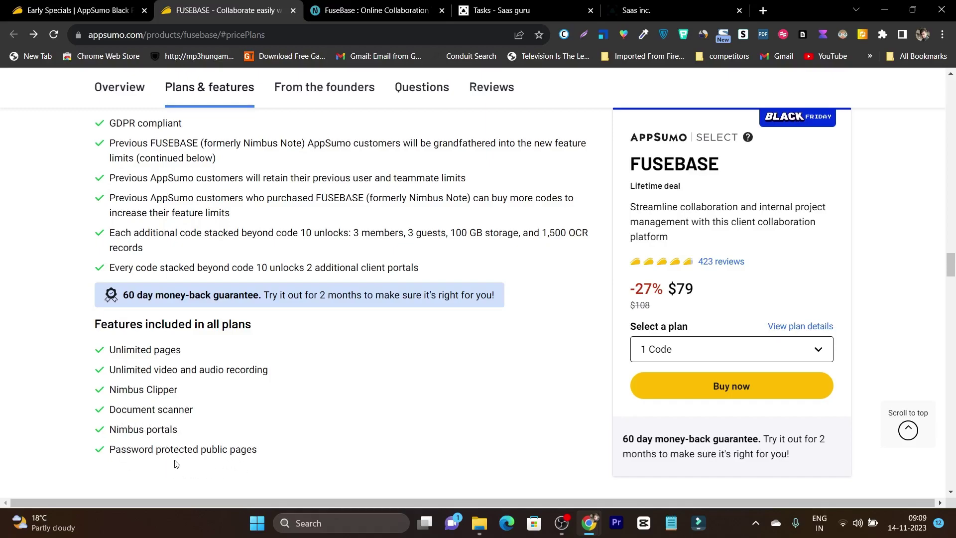
scroll(534, 374, up, 10)
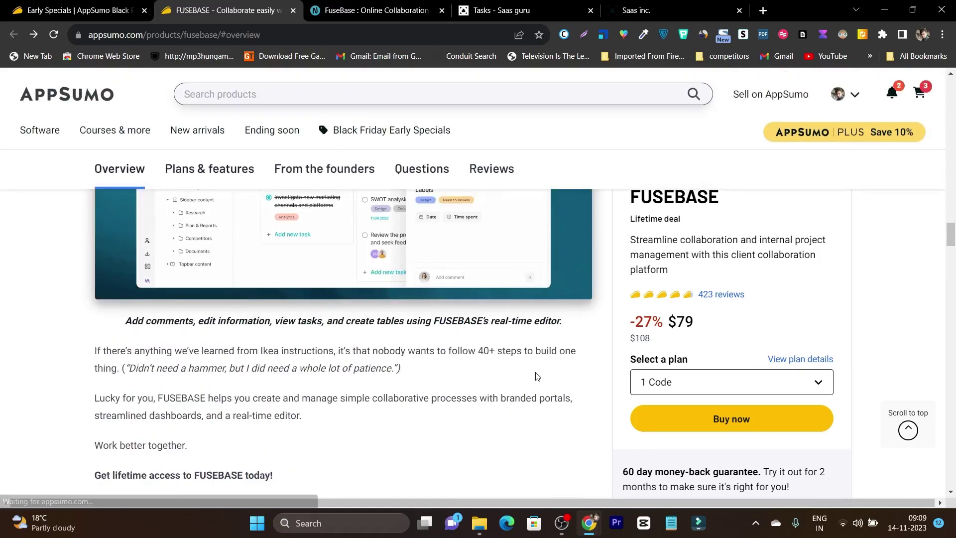
scroll(539, 371, up, 10)
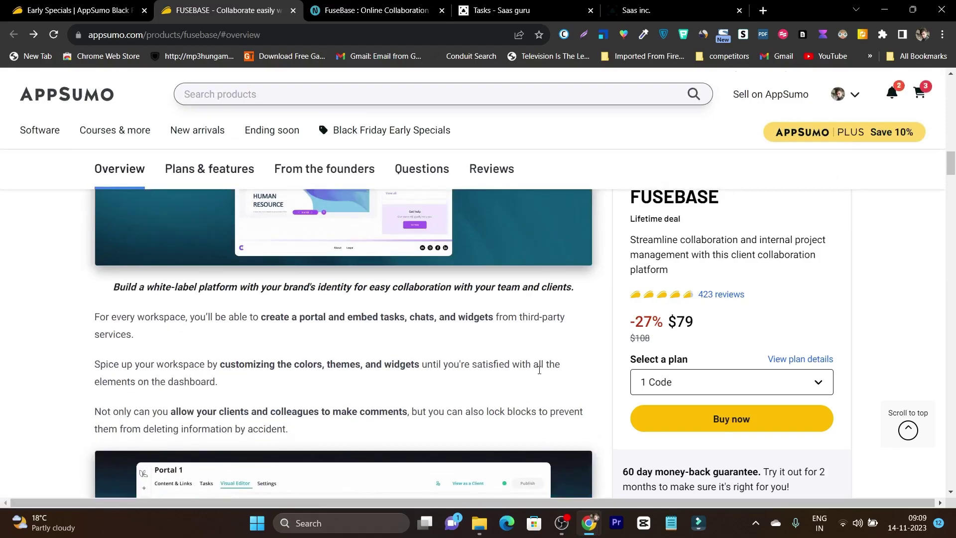
scroll(539, 370, up, 10)
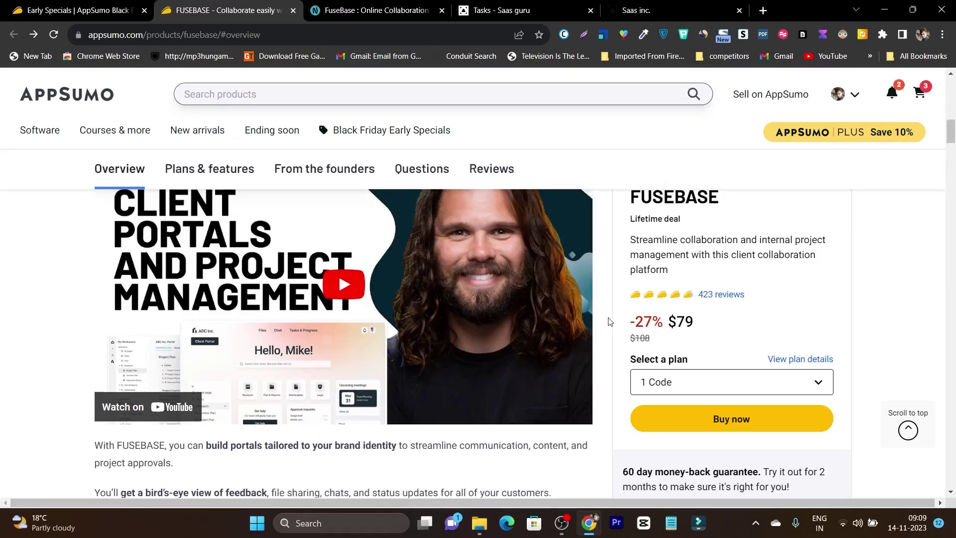
scroll(612, 315, up, 10)
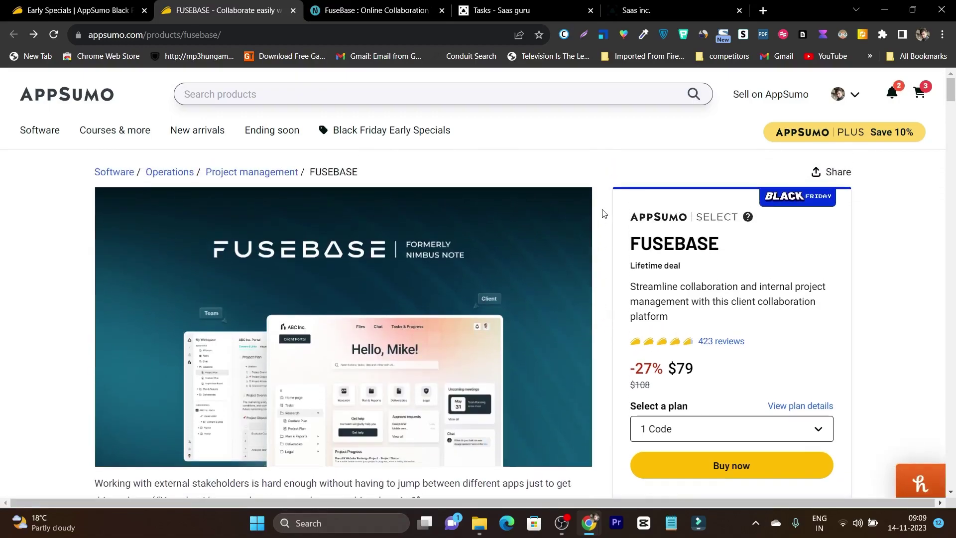
scroll(597, 239, down, 3)
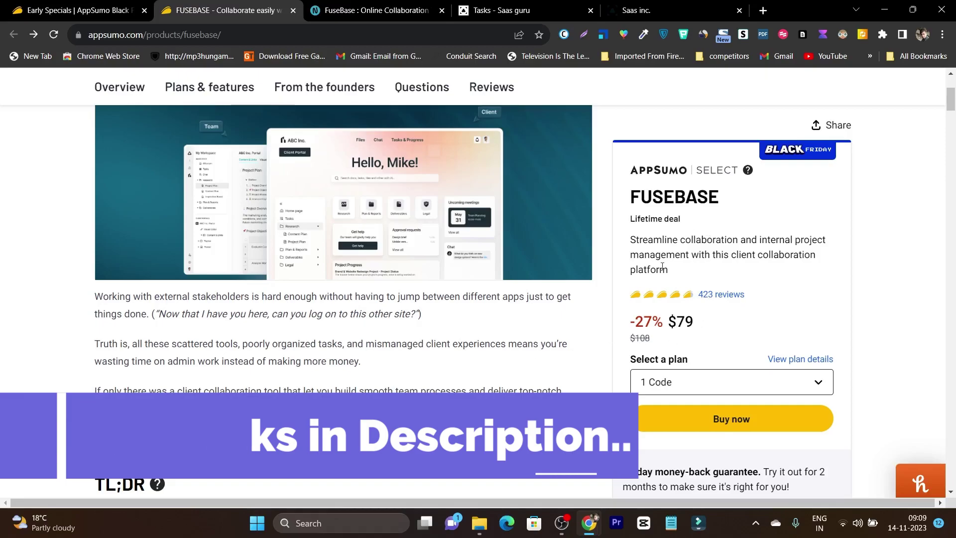
scroll(567, 379, up, 2)
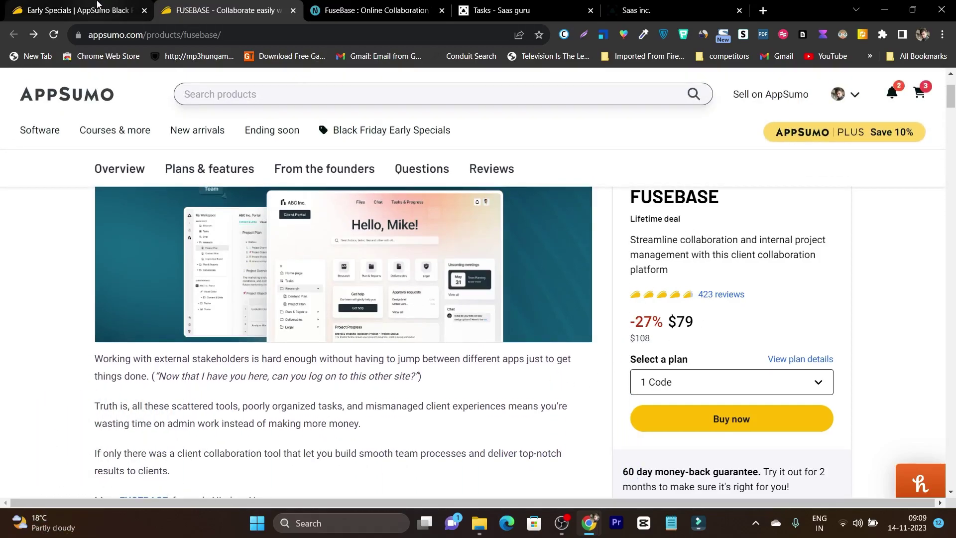
- Switch to the Early Specials tab and browse its seven deal cards, including FUSEBASE at $79
click(148, 6)
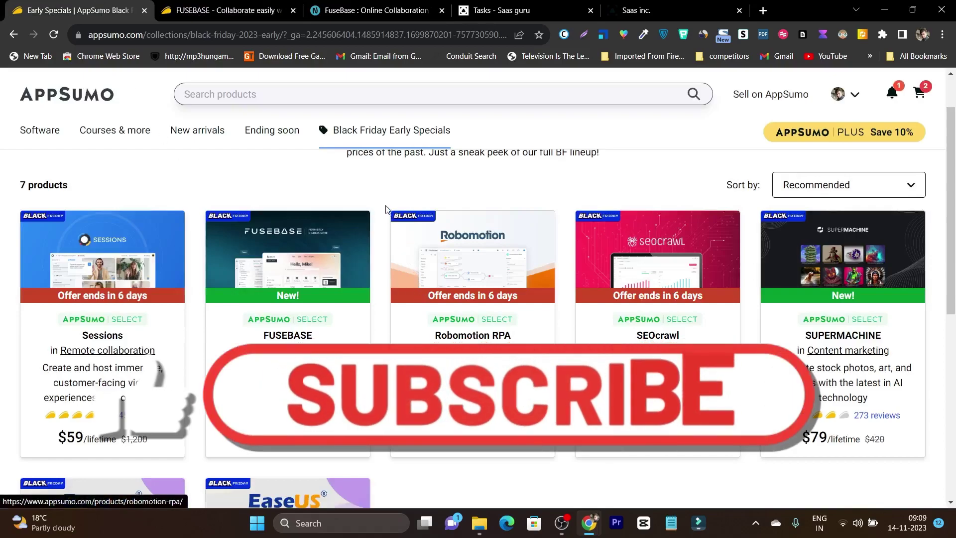
scroll(387, 207, down, 3)
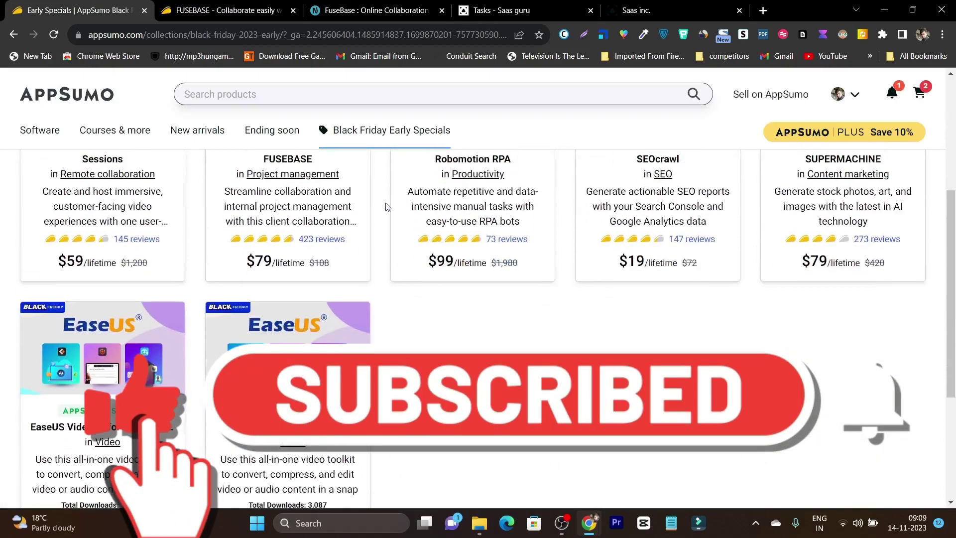
scroll(380, 274, up, 4)
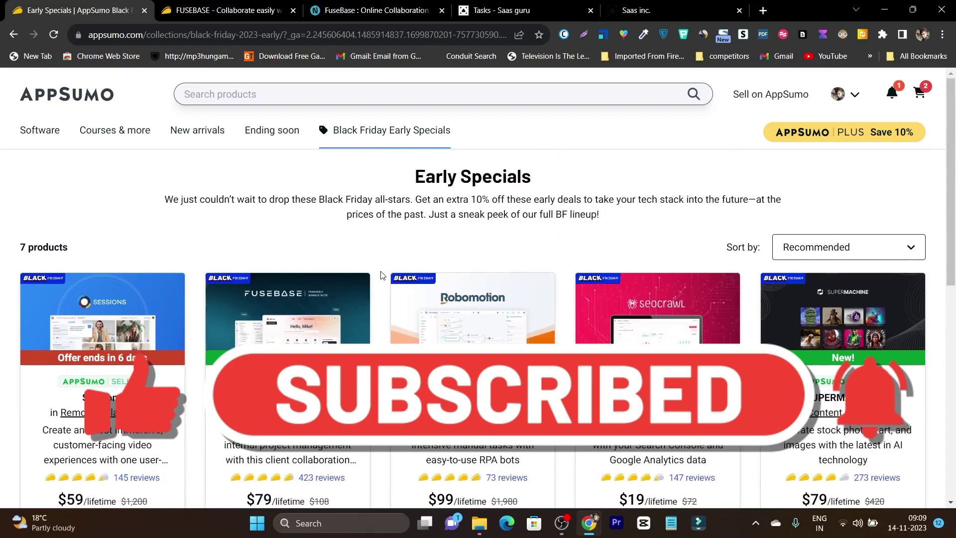
scroll(384, 276, down, 3)
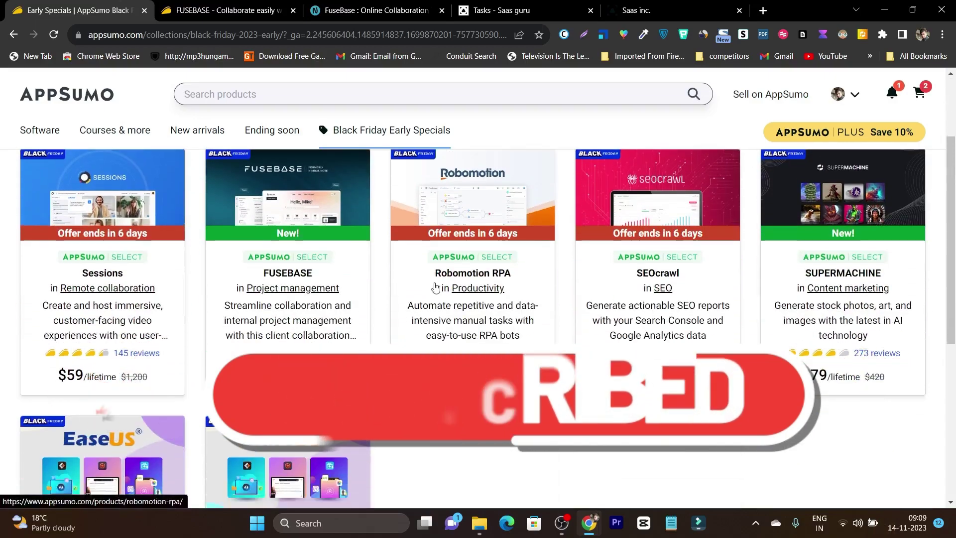